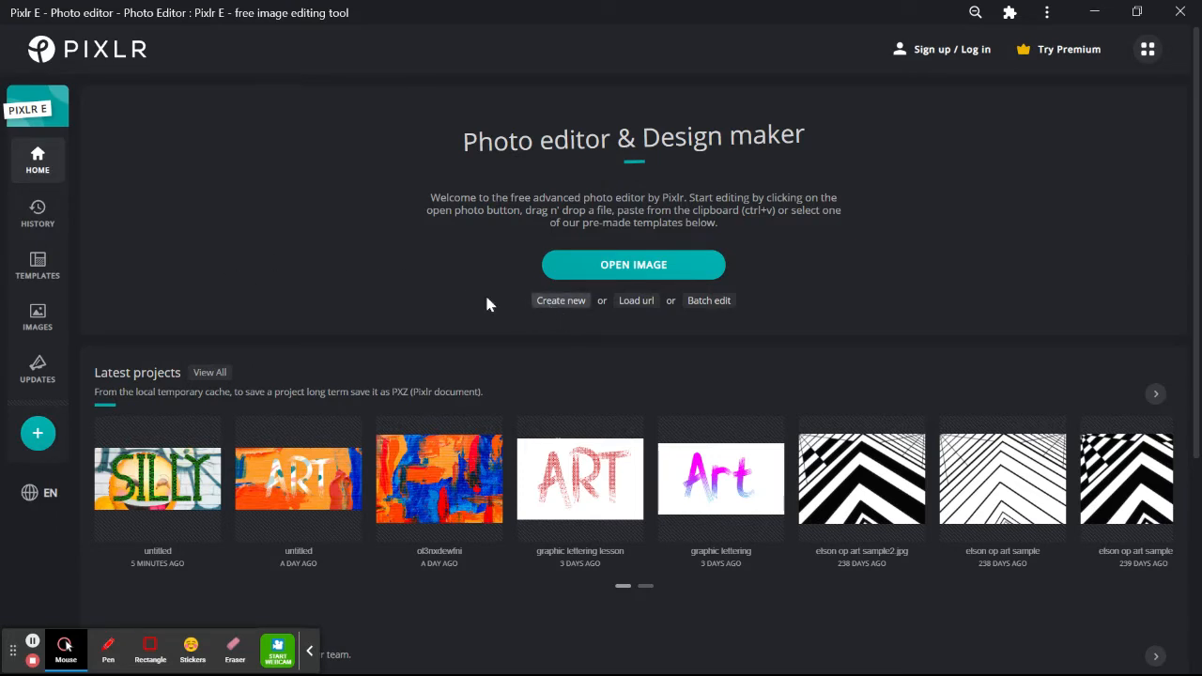
- Create a new 3000×2400 Landscape 10x8 photo canvas with a white background
click(551, 311)
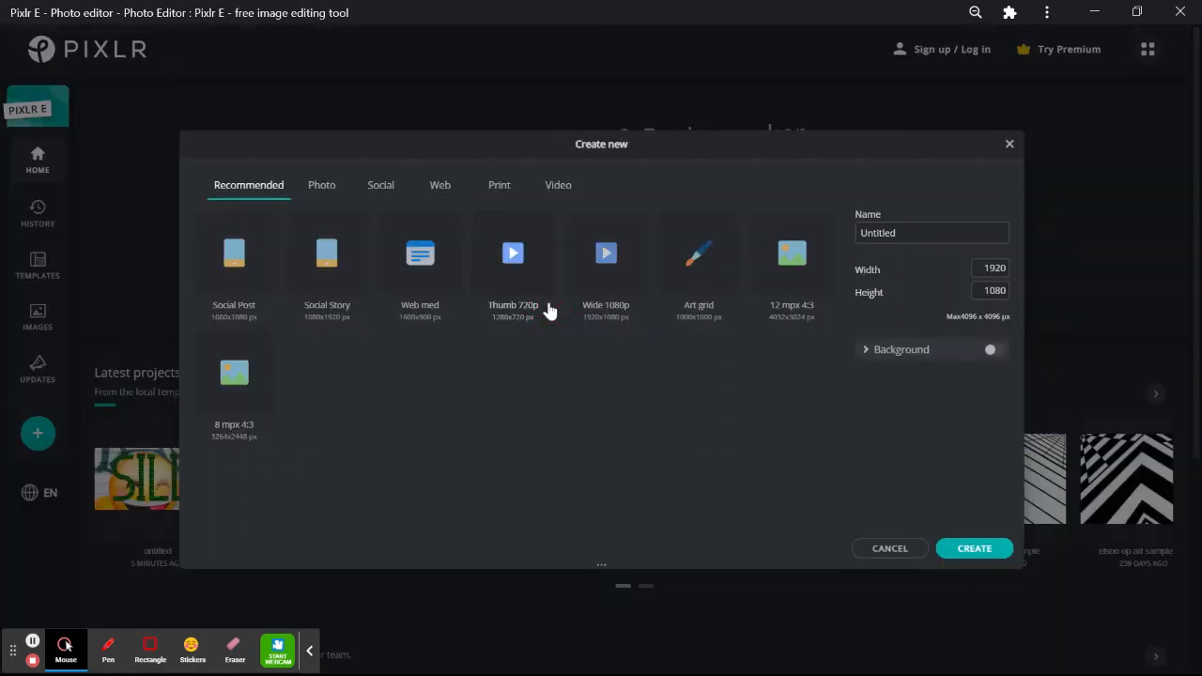
click(992, 354)
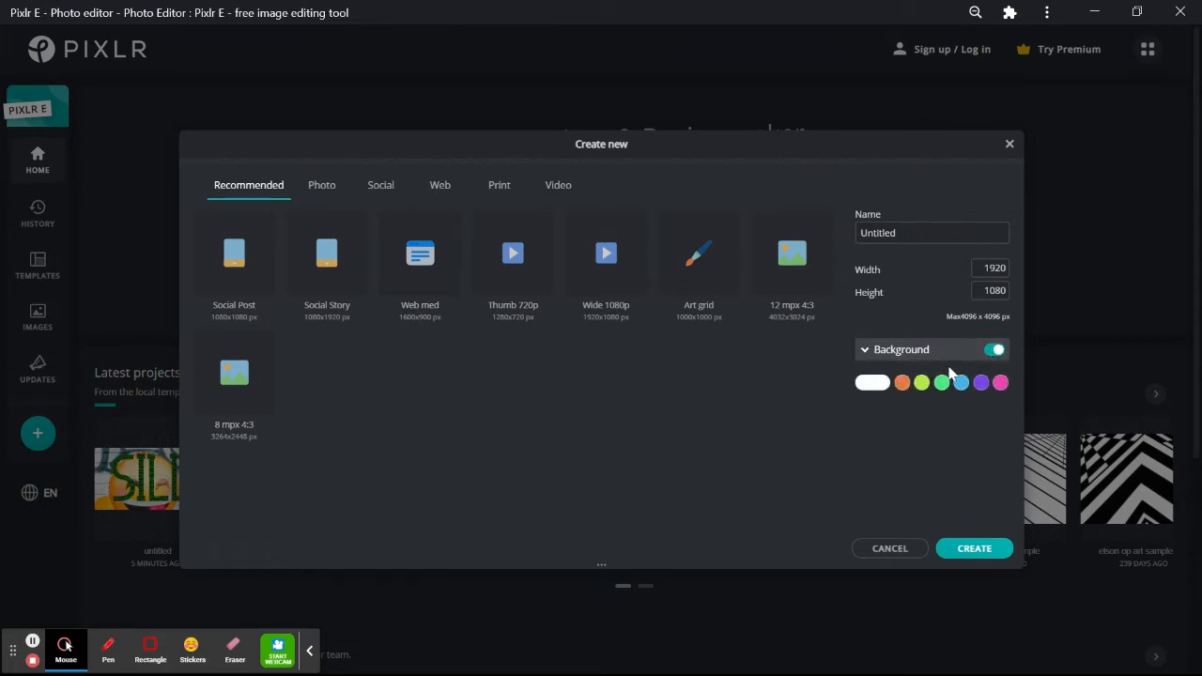
click(871, 384)
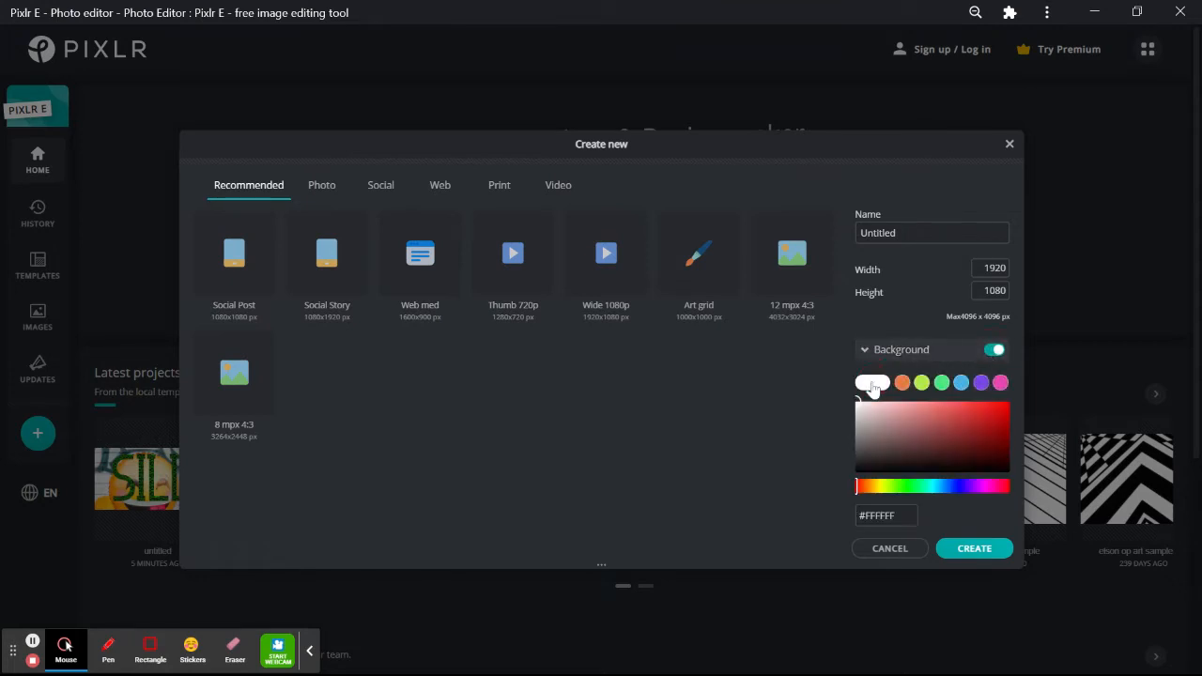
click(315, 193)
click(316, 192)
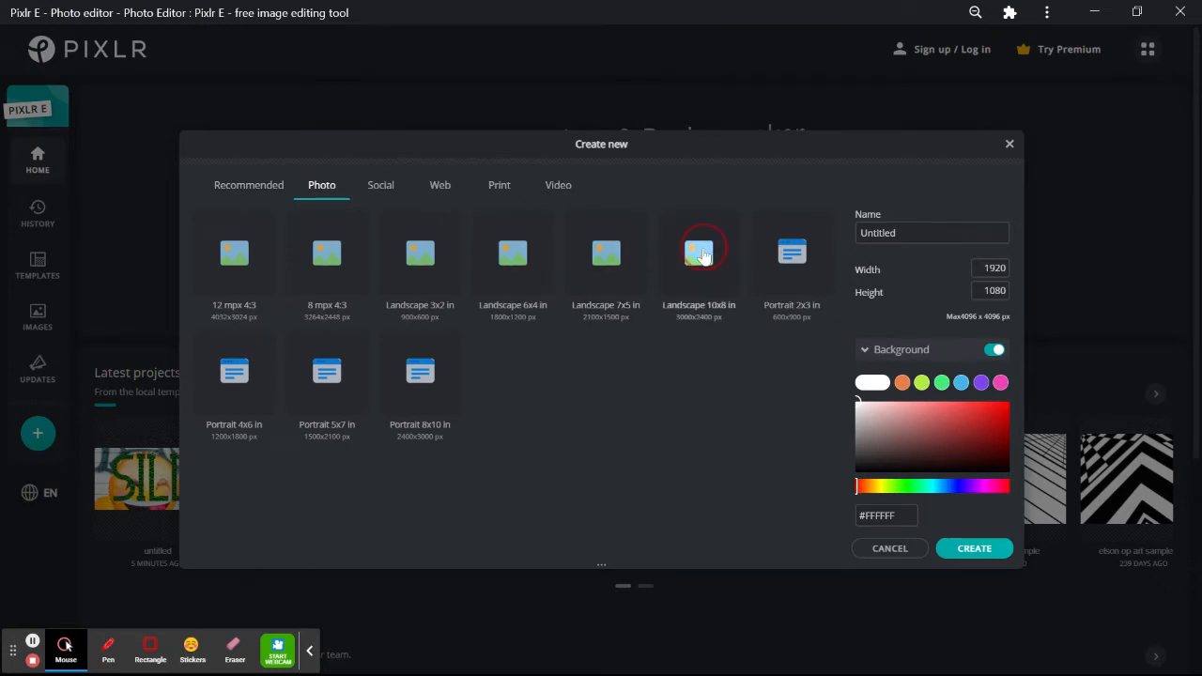
click(702, 255)
click(977, 552)
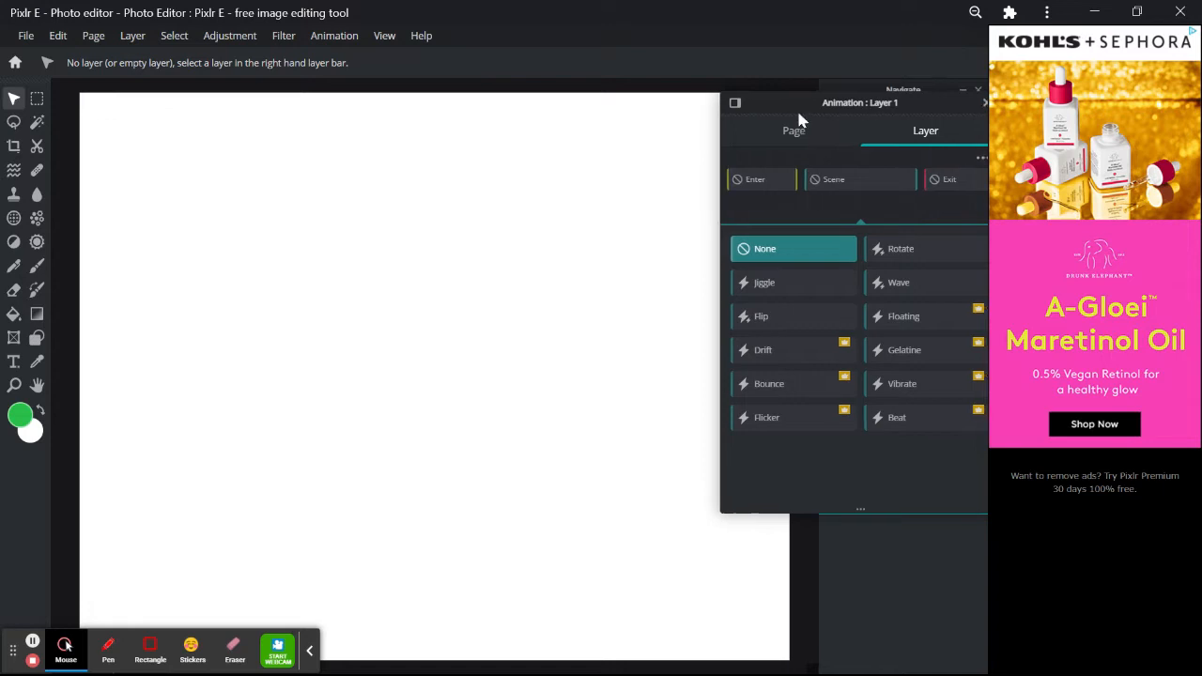
- Restore all panels via View and close the Animation panel so Navigator, Layers and History show
drag(797, 107, 723, 113)
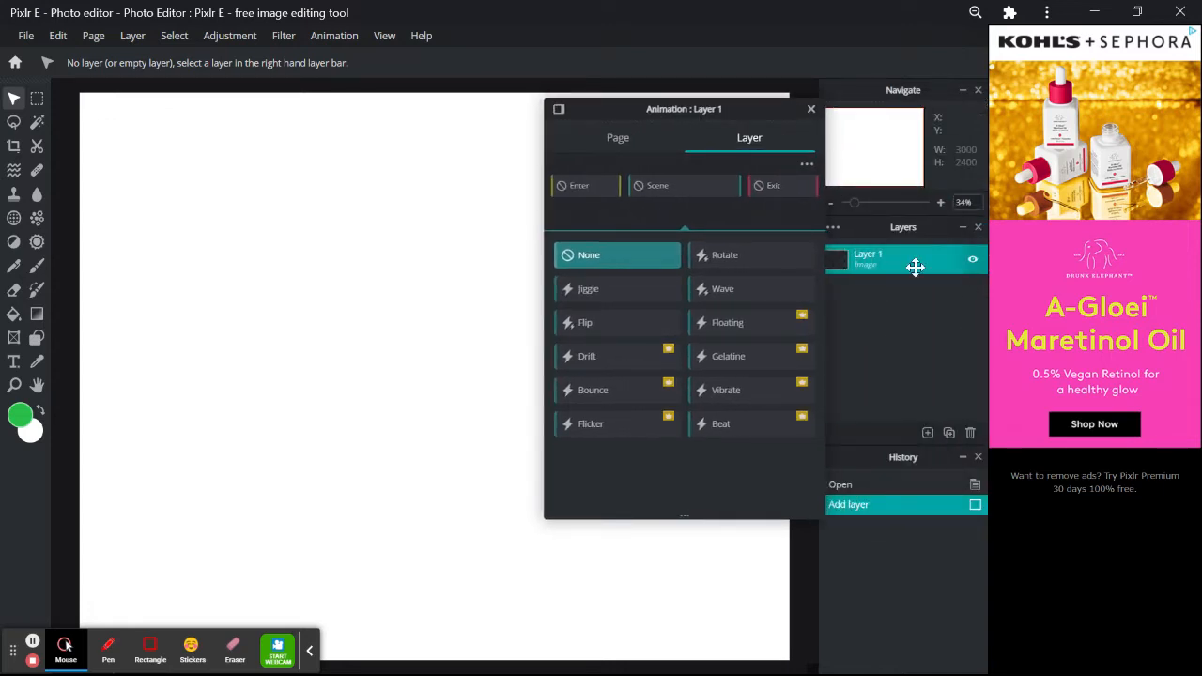
click(383, 37)
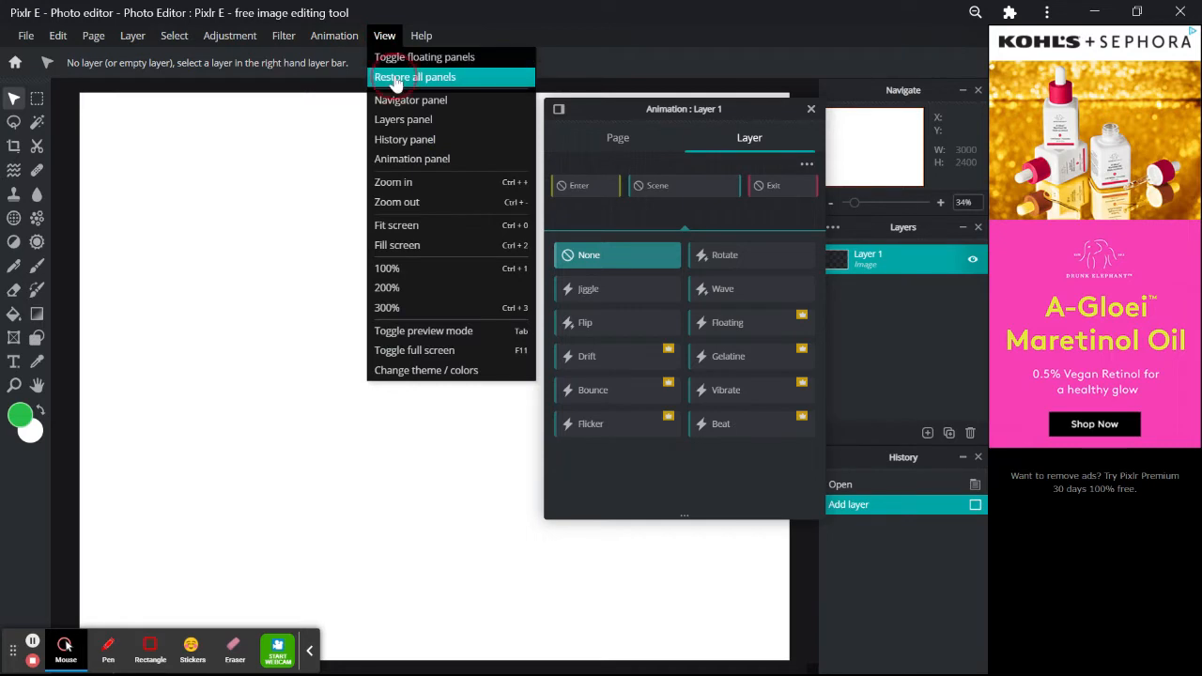
click(395, 81)
click(812, 111)
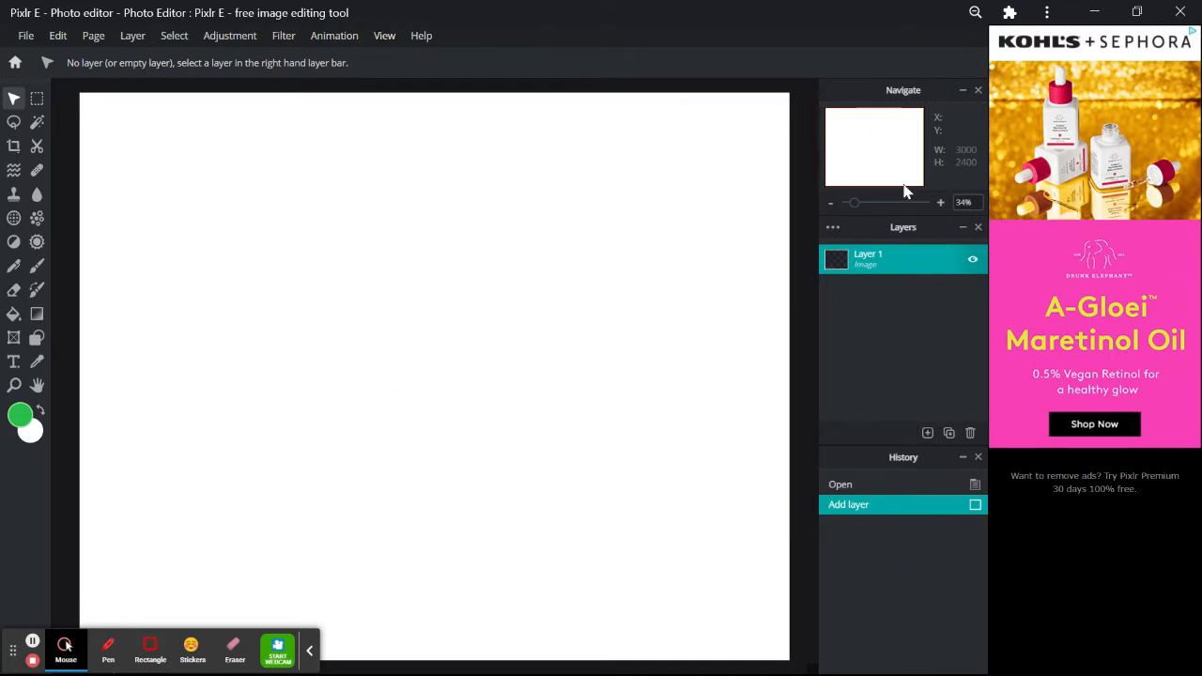
- Rename Layer 1 to 'background' in the Layers panel
click(902, 261)
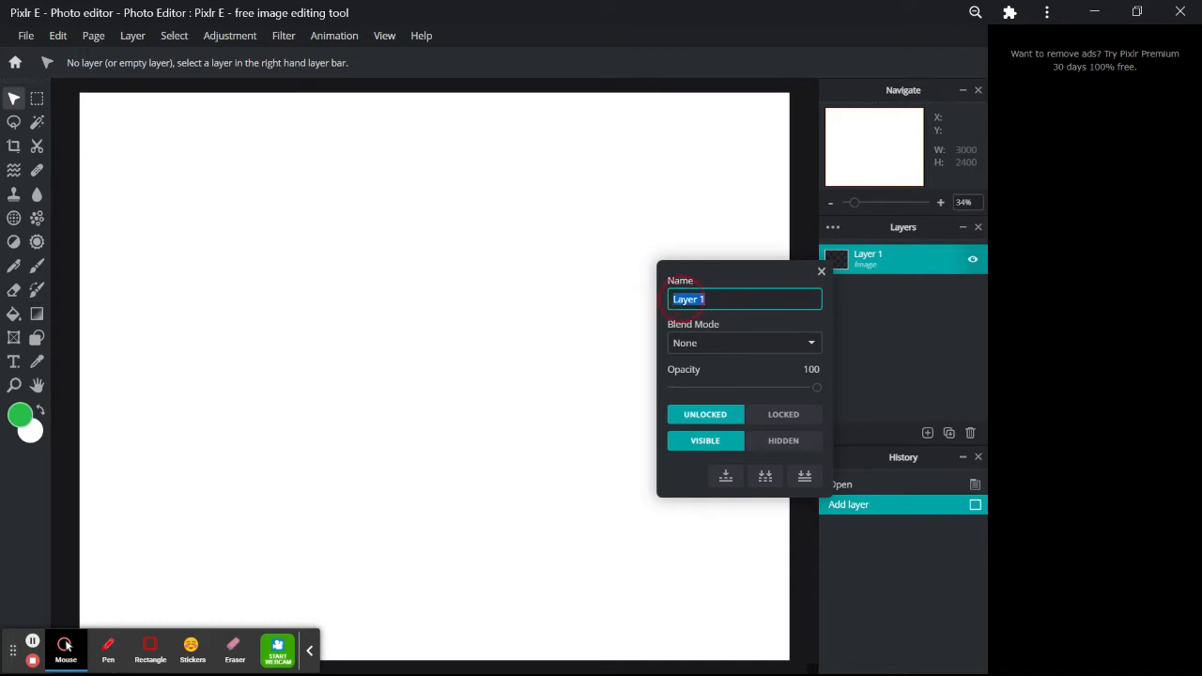
text(tackground)
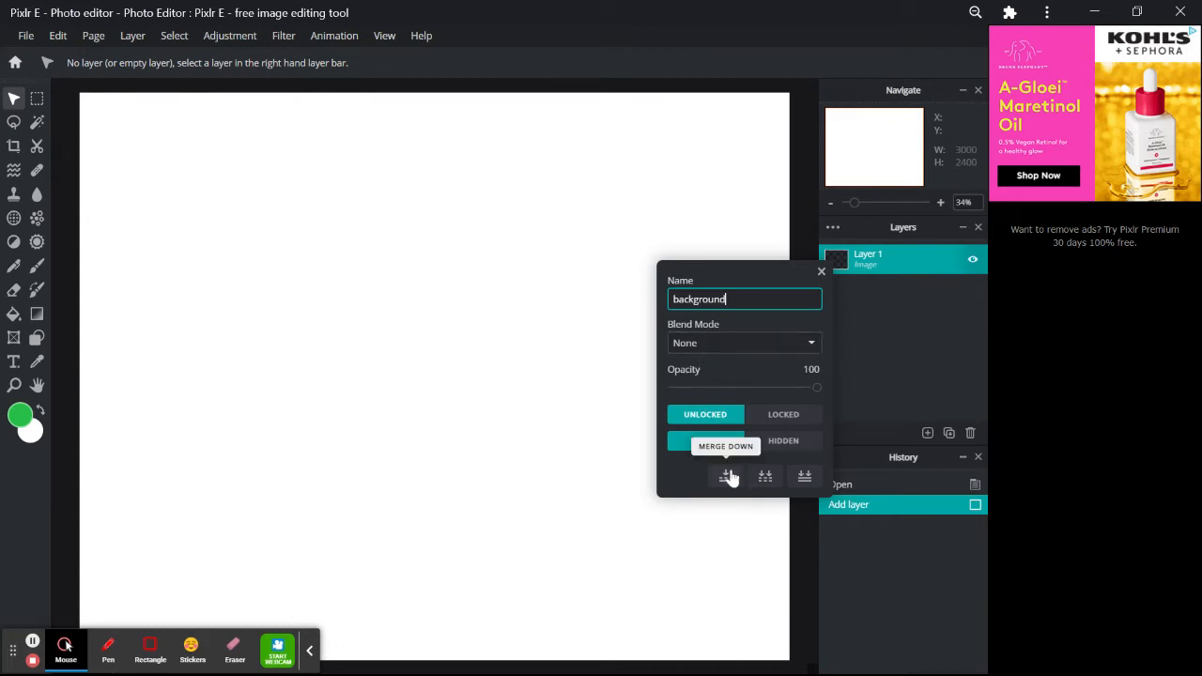
click(921, 380)
click(821, 272)
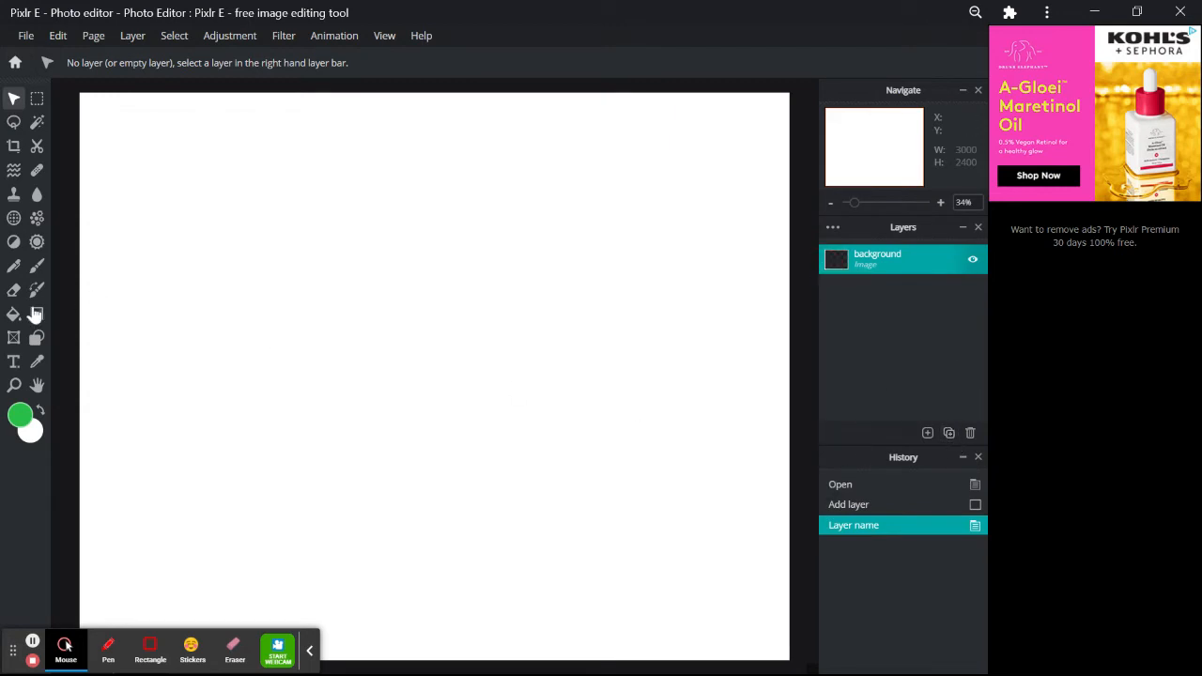
- Add a text layer on the canvas reading 'Creative'
click(16, 365)
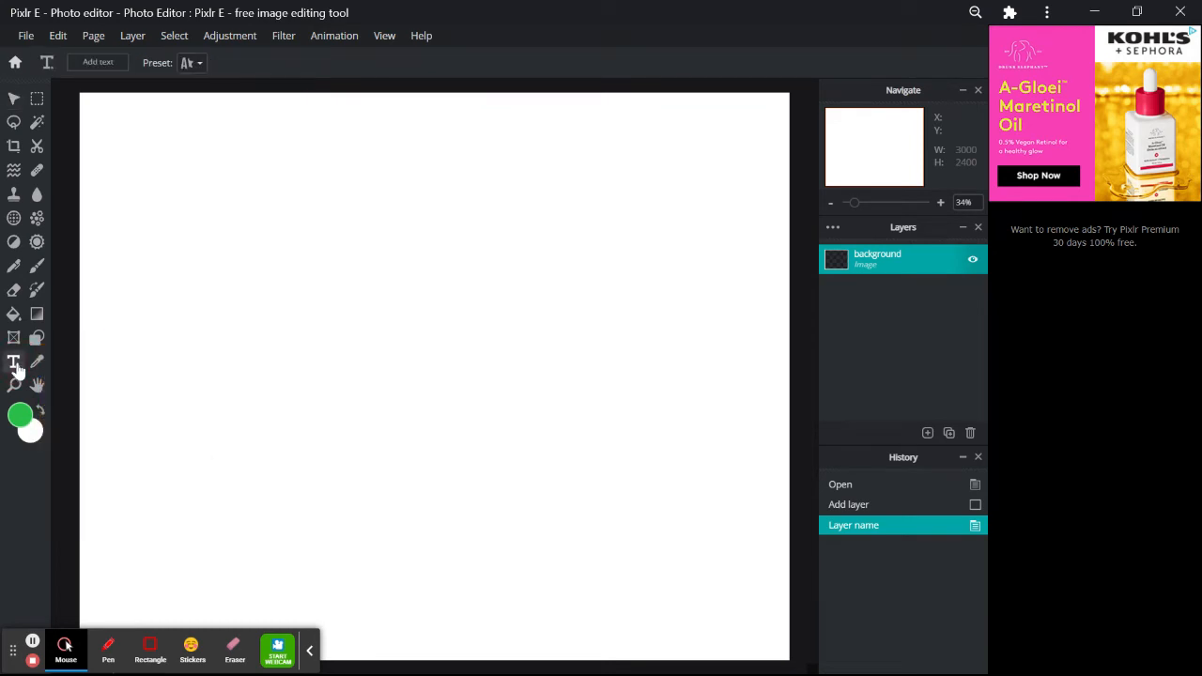
click(231, 357)
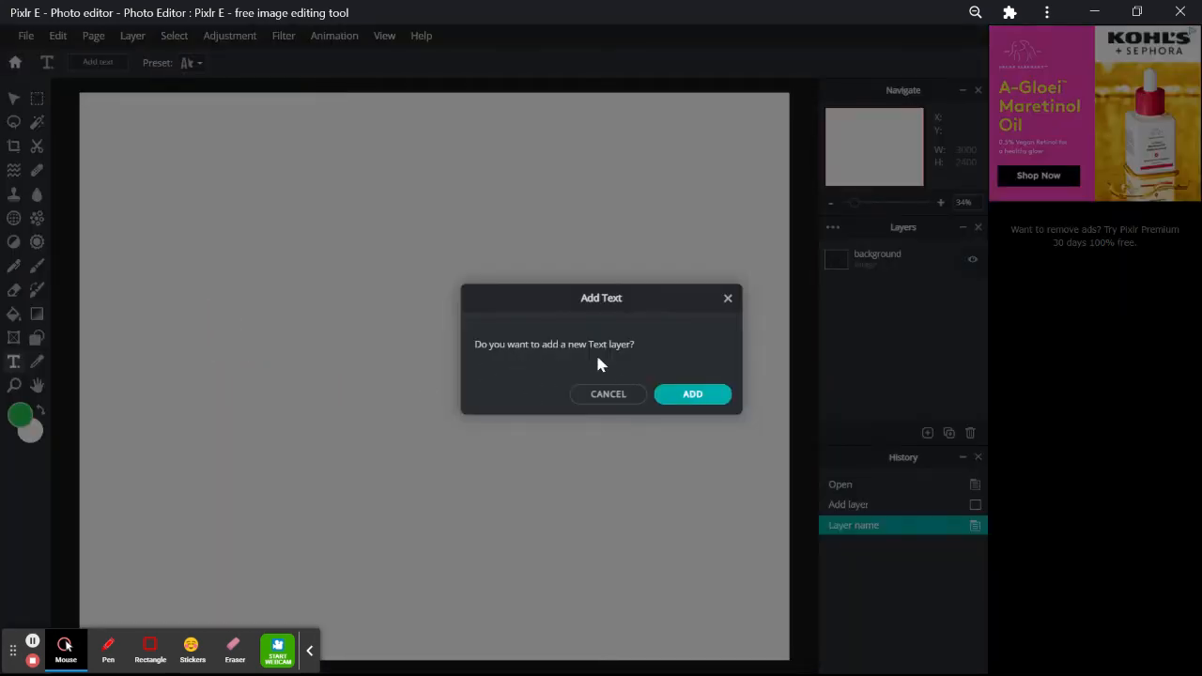
click(693, 398)
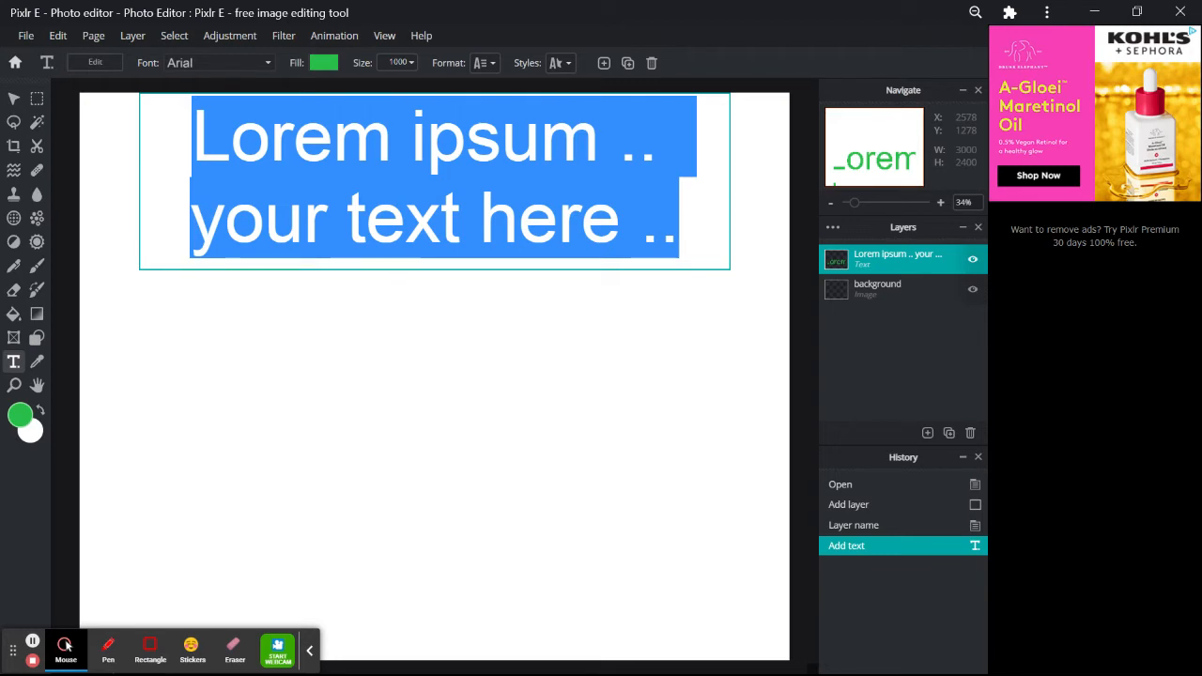
text(Creative)
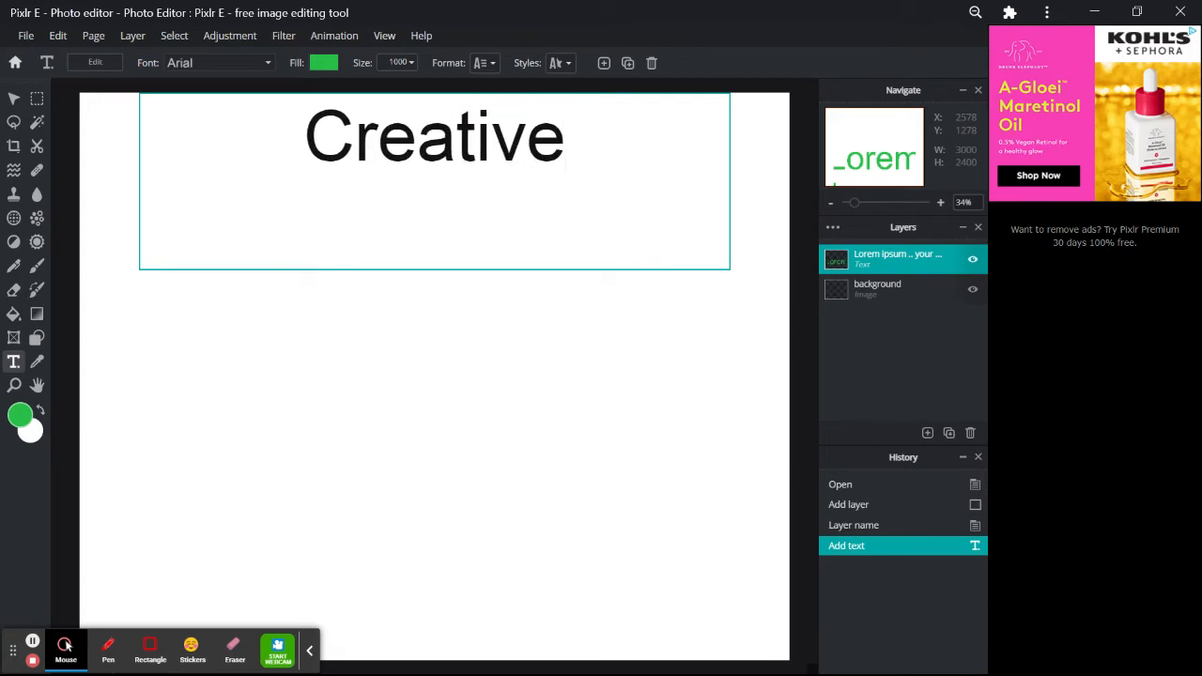
click(676, 317)
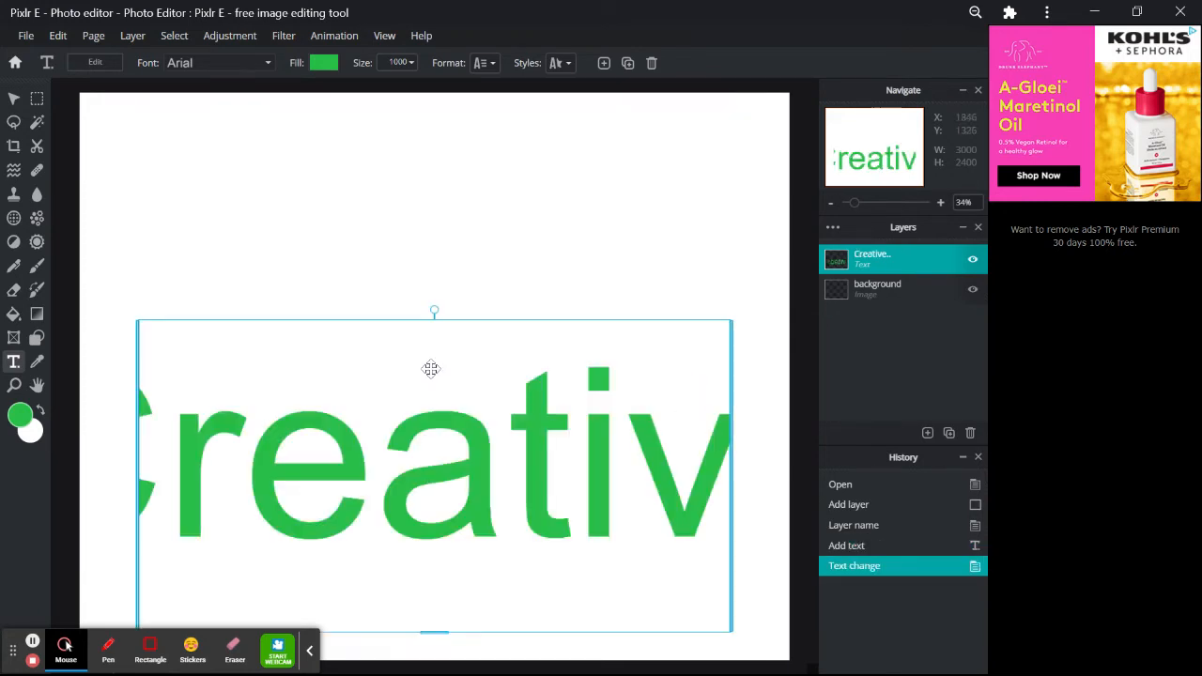
- Move the Creative text near the top and recolour it purple #A228BE
drag(451, 447, 490, 273)
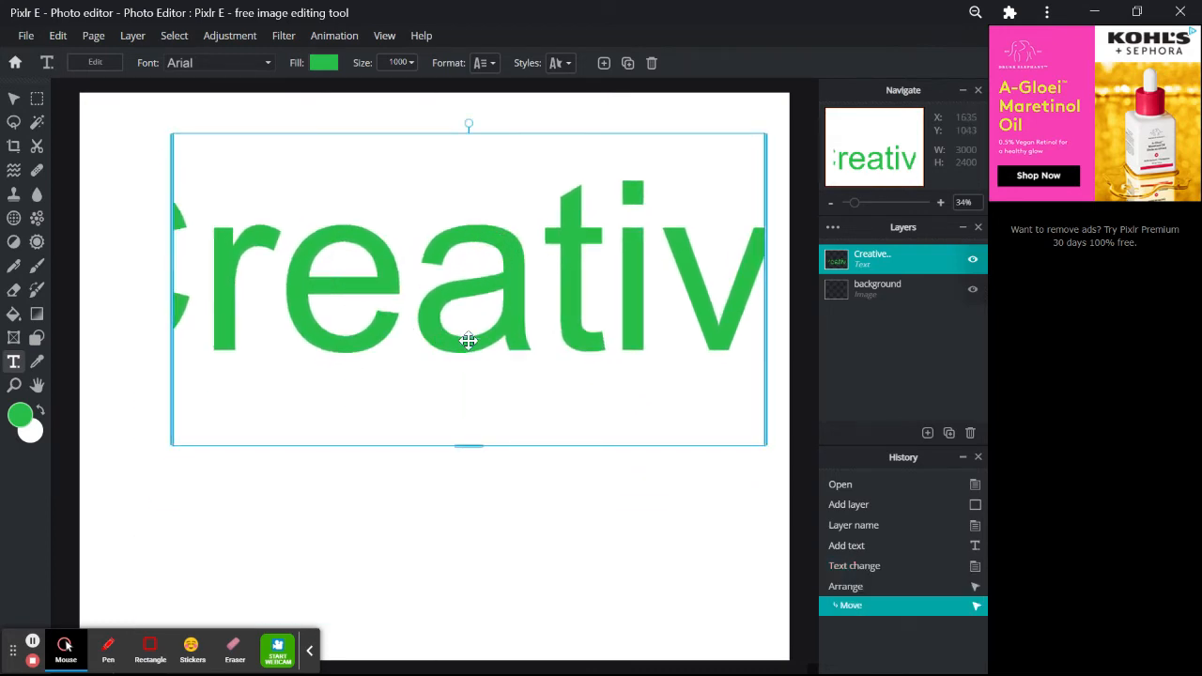
click(318, 66)
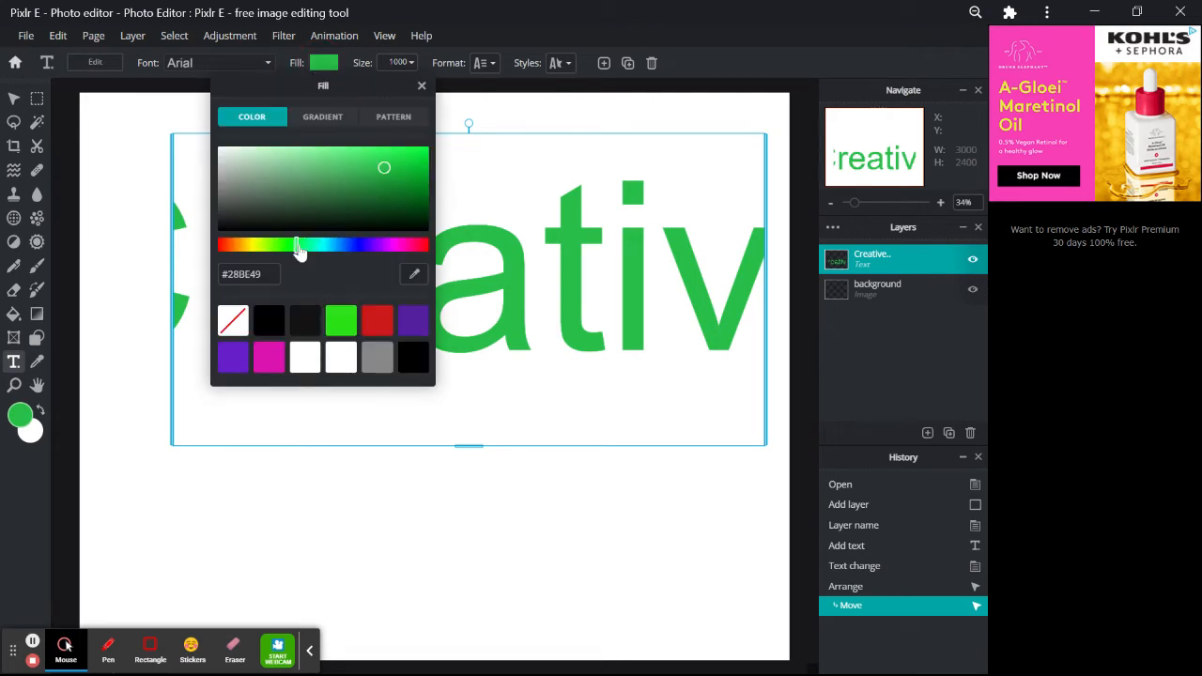
click(388, 244)
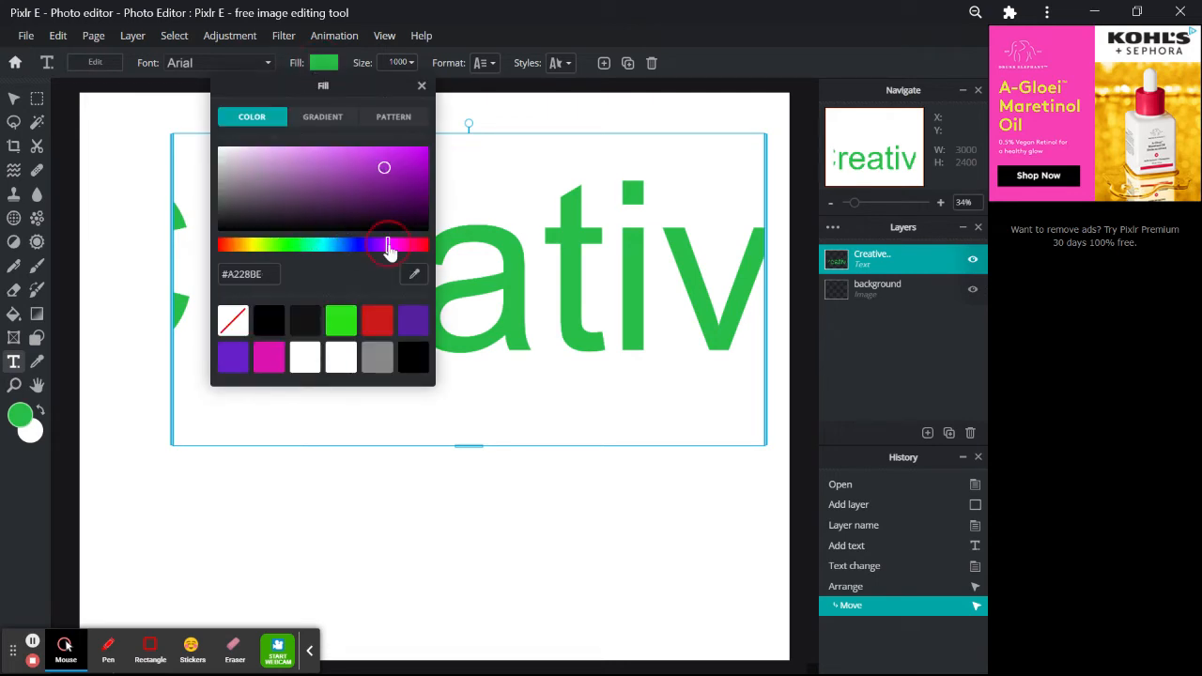
click(402, 64)
- Shrink the Creative text to size 610 so the whole word fits
click(404, 63)
drag(411, 86, 379, 86)
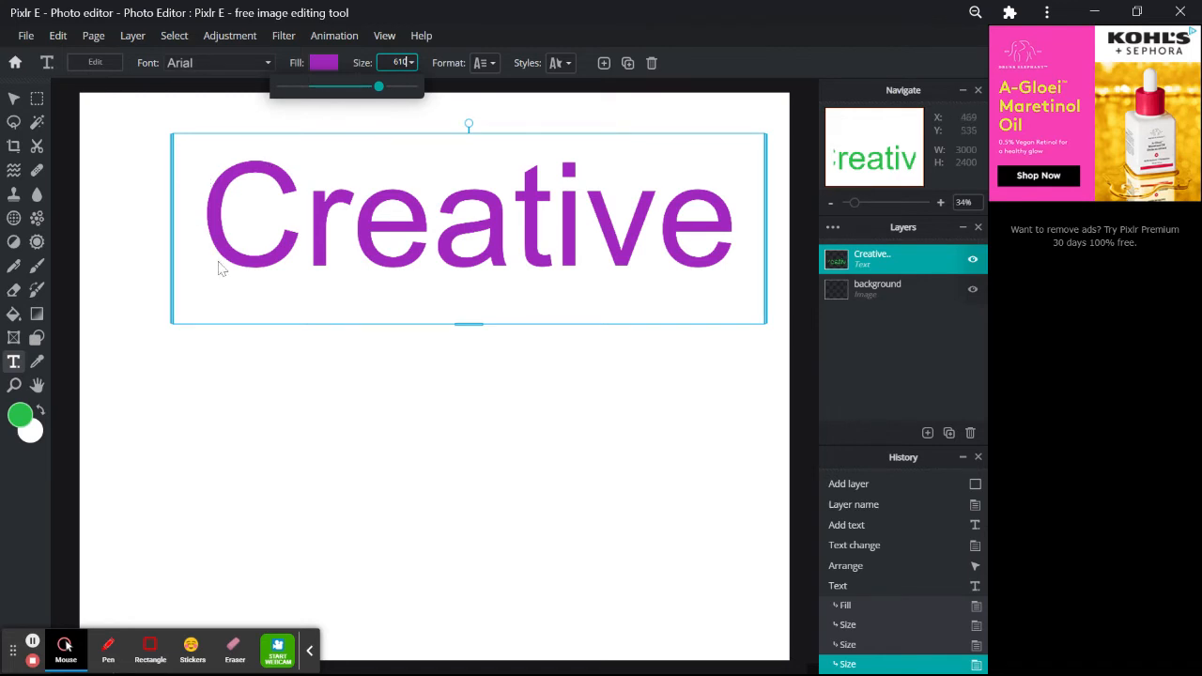
click(17, 366)
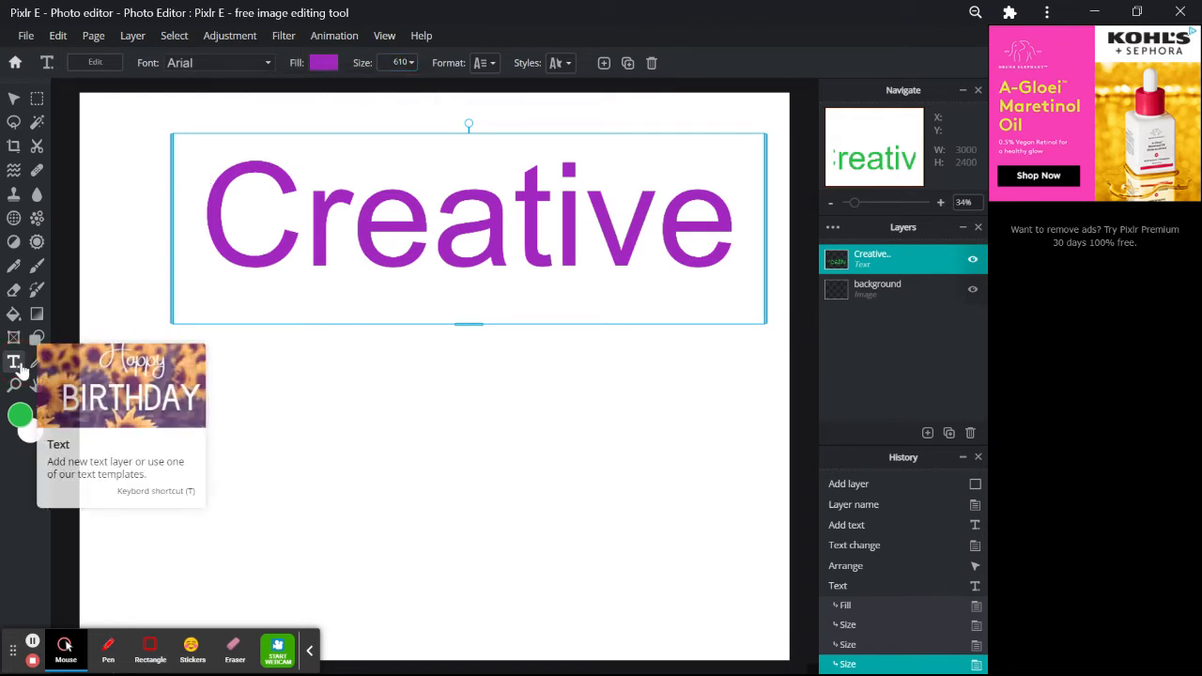
- Add an empty layer and draw a new text box below the word Creative
click(263, 397)
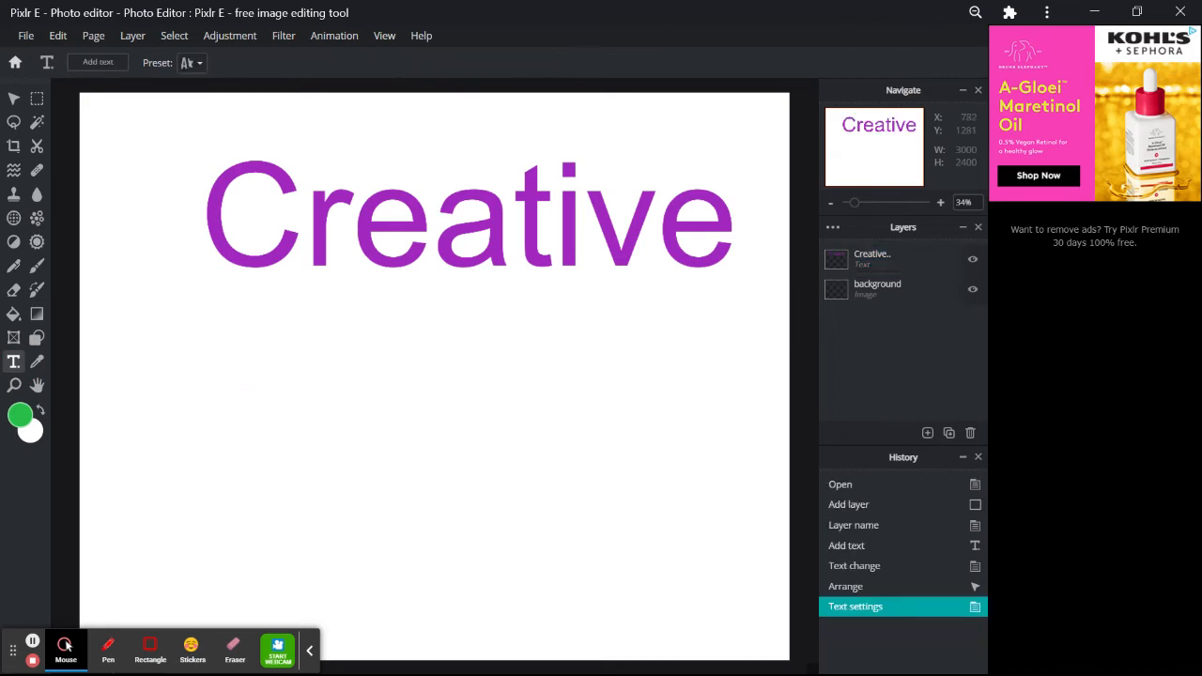
click(950, 434)
click(928, 434)
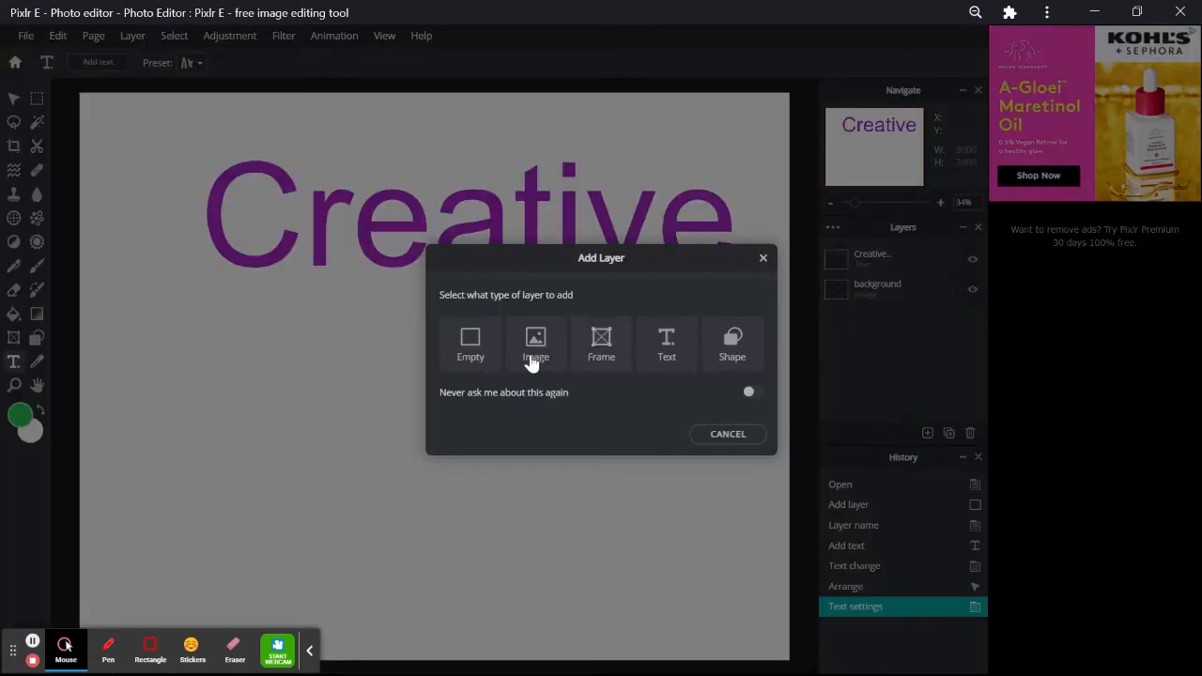
click(469, 348)
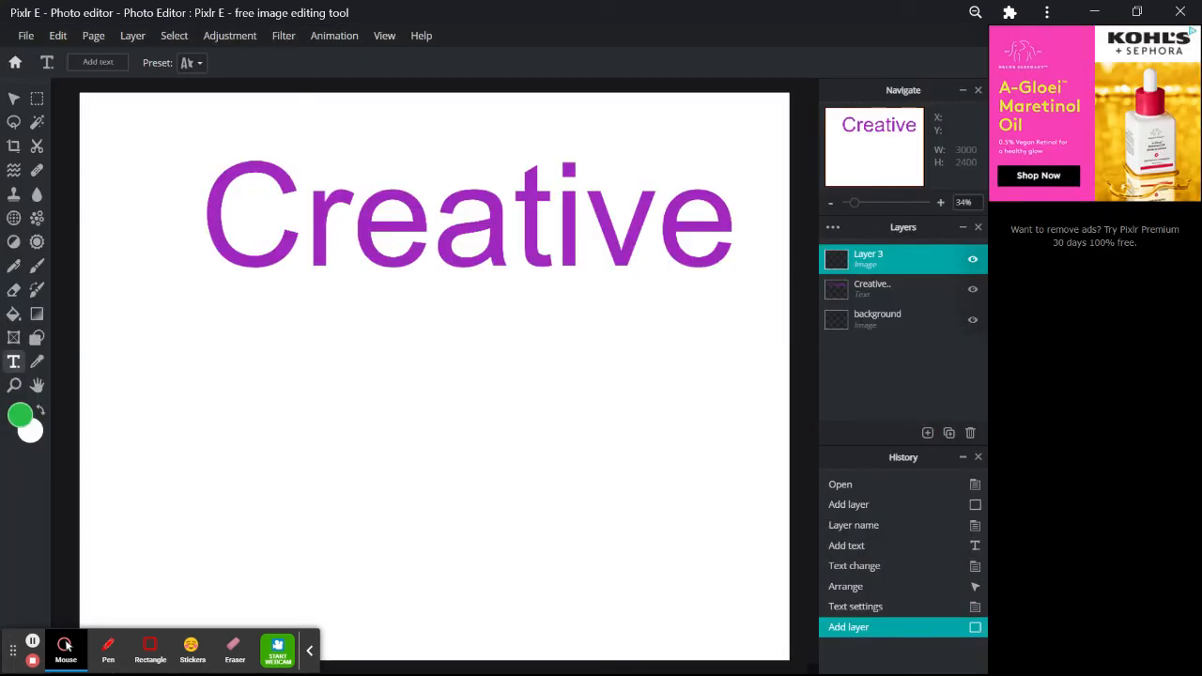
drag(262, 357, 735, 555)
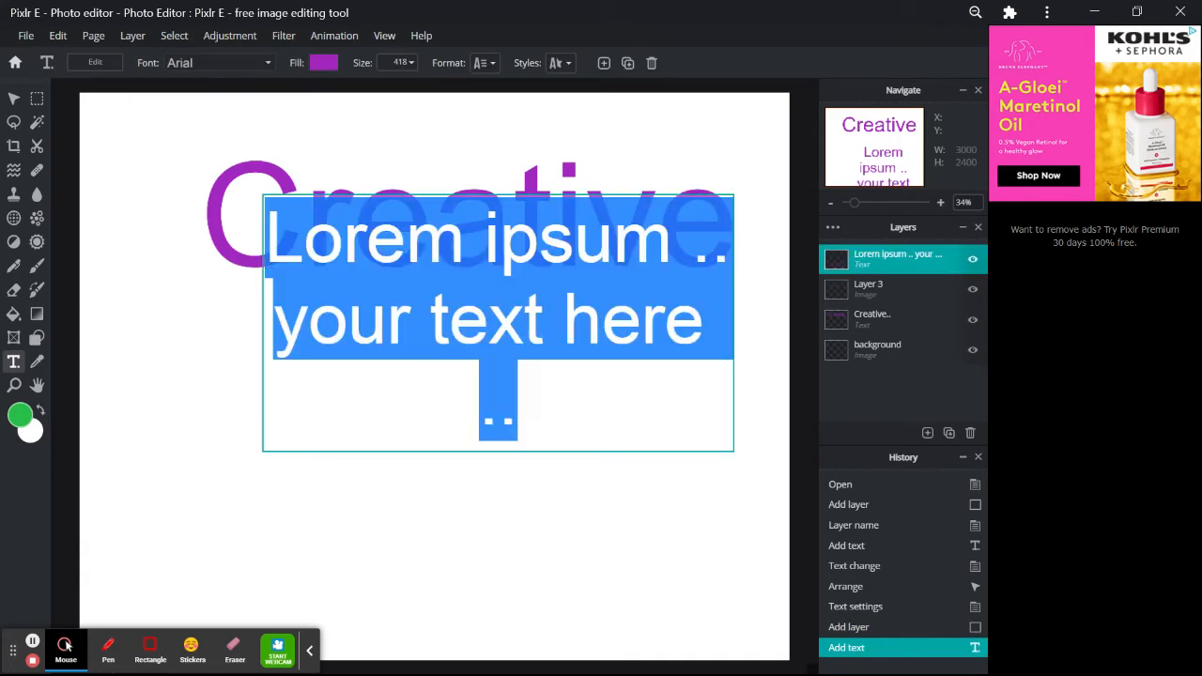
- Delete the extra text and empty layers, then toggle the background layer's visibility off and on
click(971, 433)
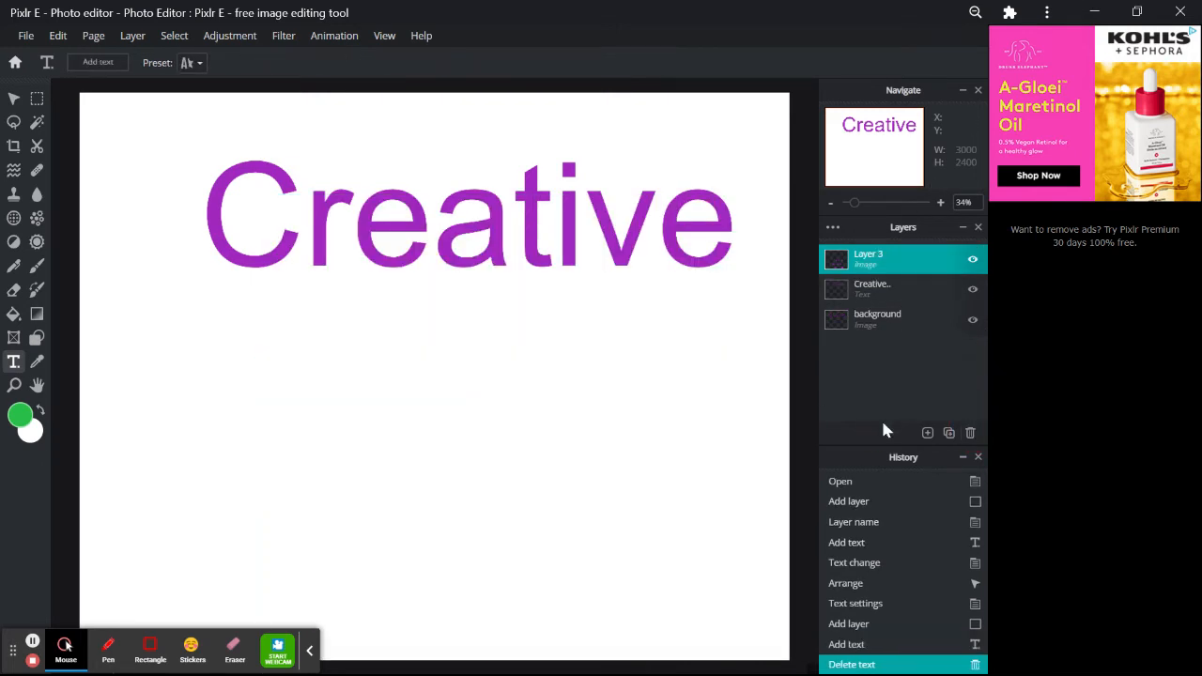
click(971, 433)
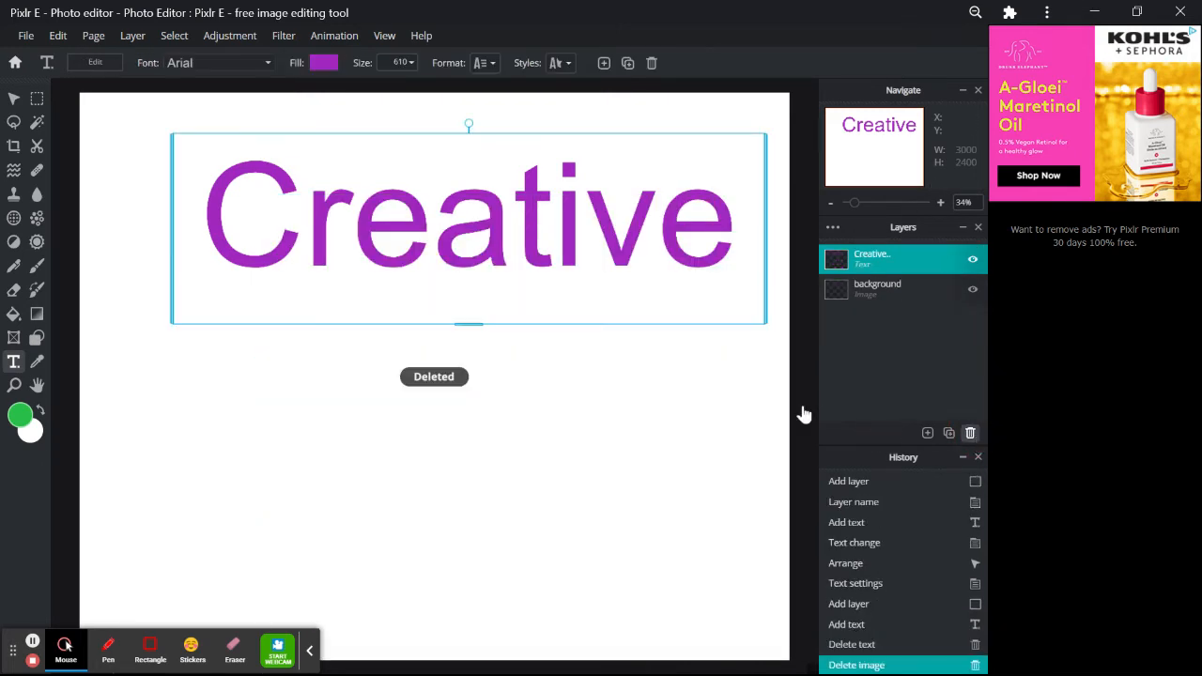
click(909, 286)
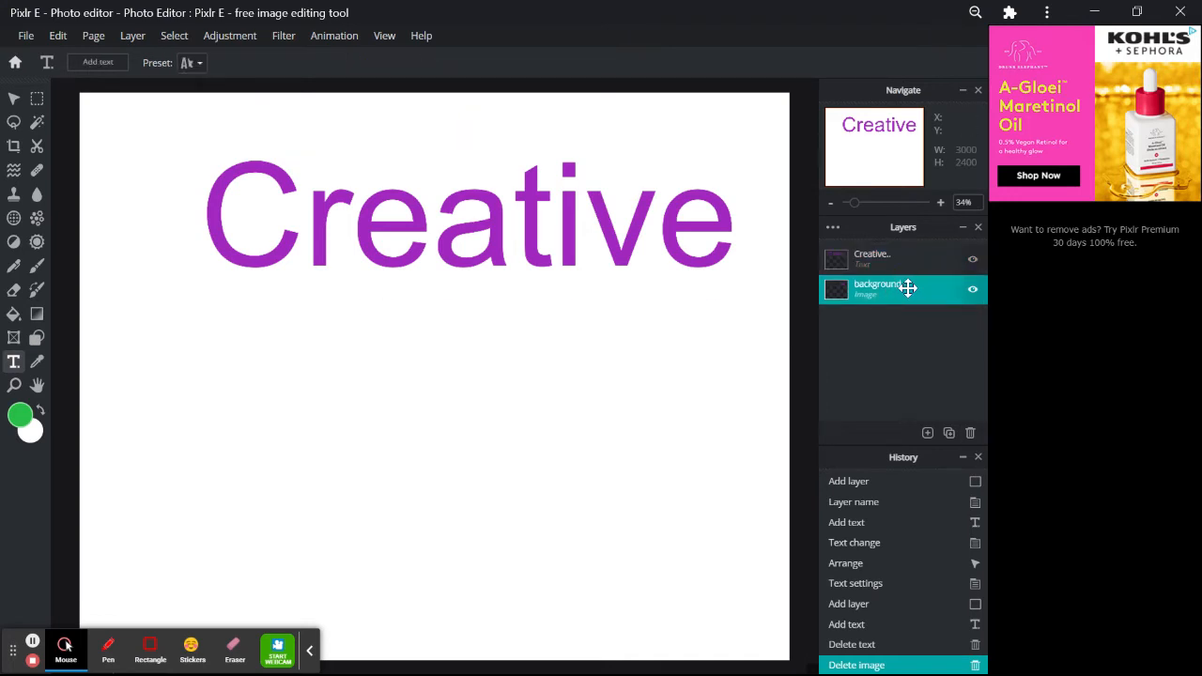
click(973, 291)
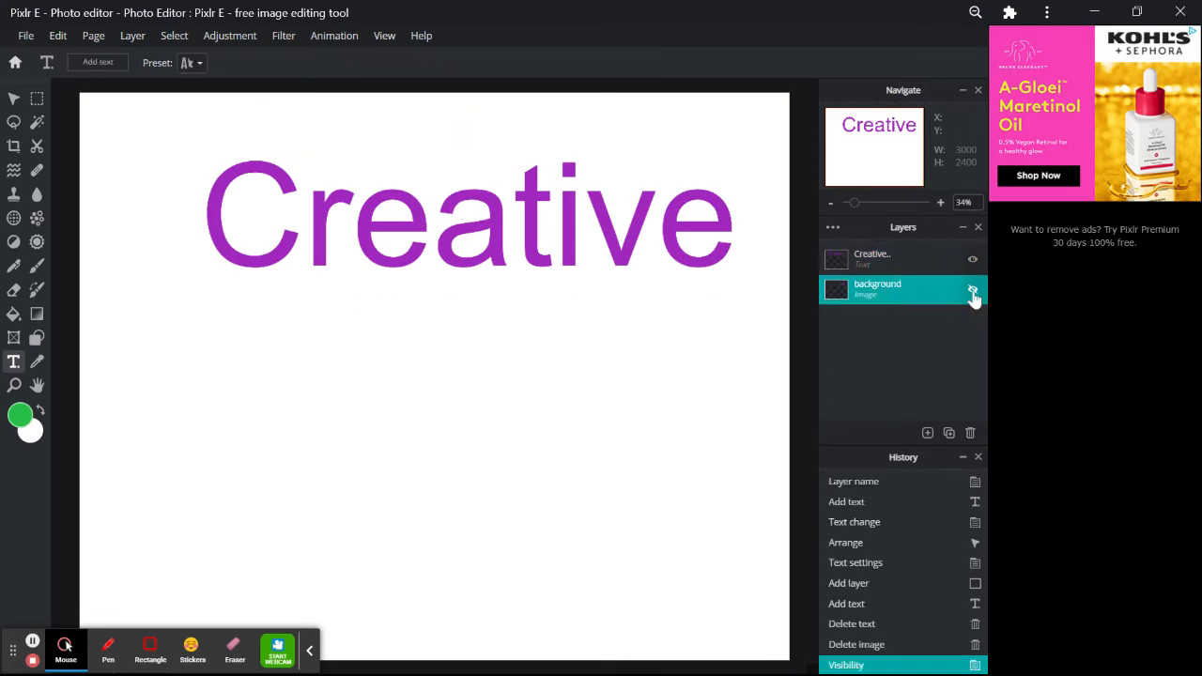
click(974, 291)
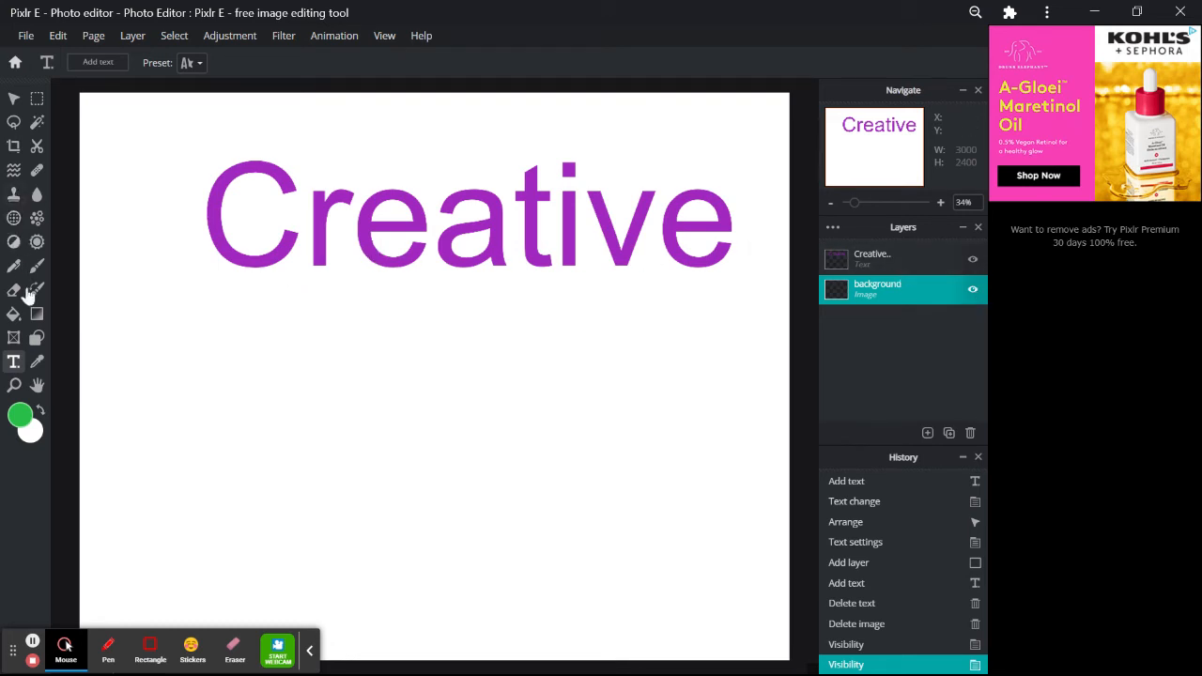
- Crop the canvas to a 3000×1048 banner strip around the text
click(13, 145)
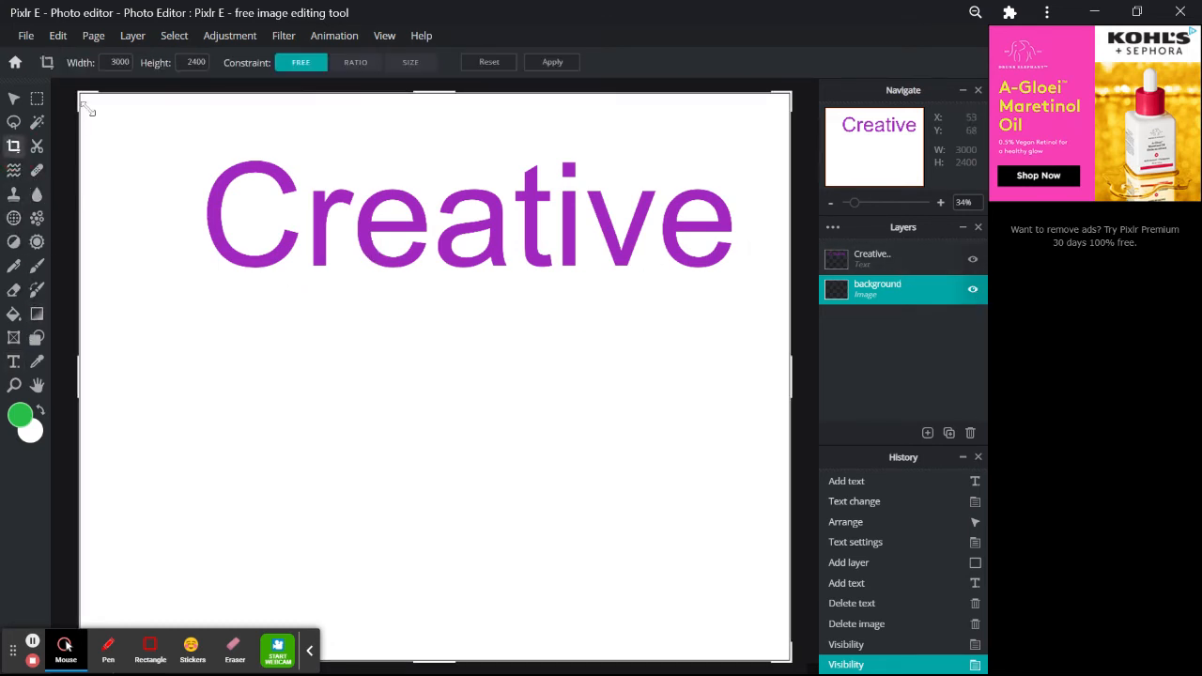
scroll(148, 525, down, 3)
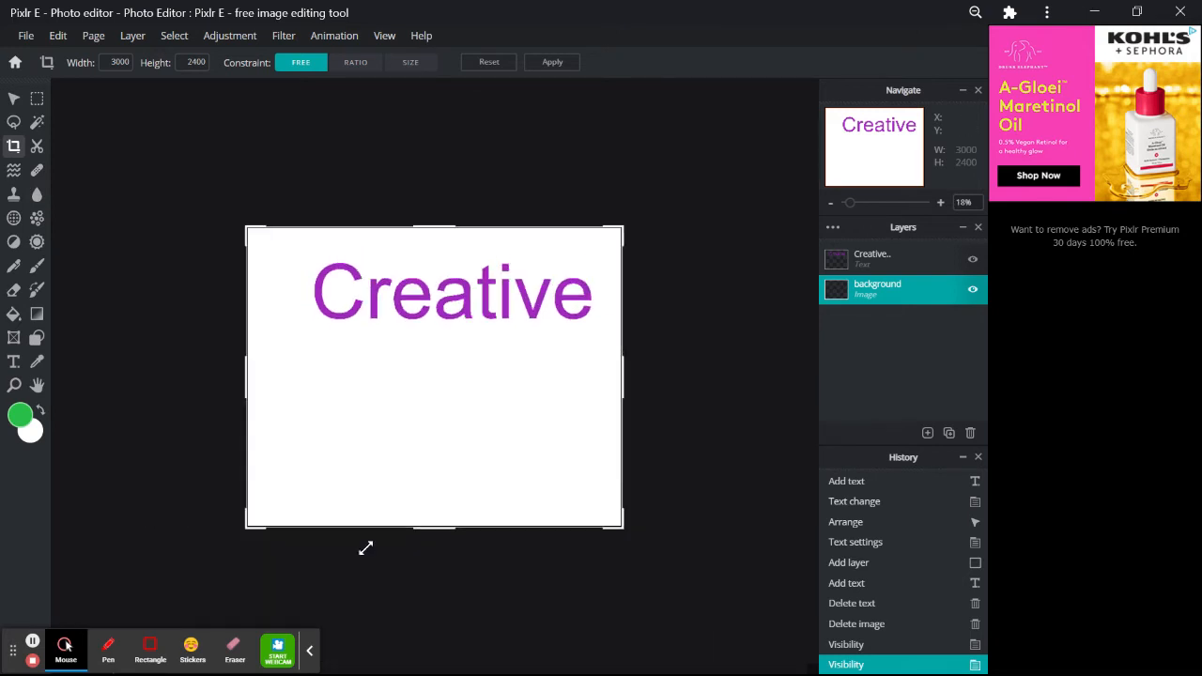
drag(620, 532, 638, 366)
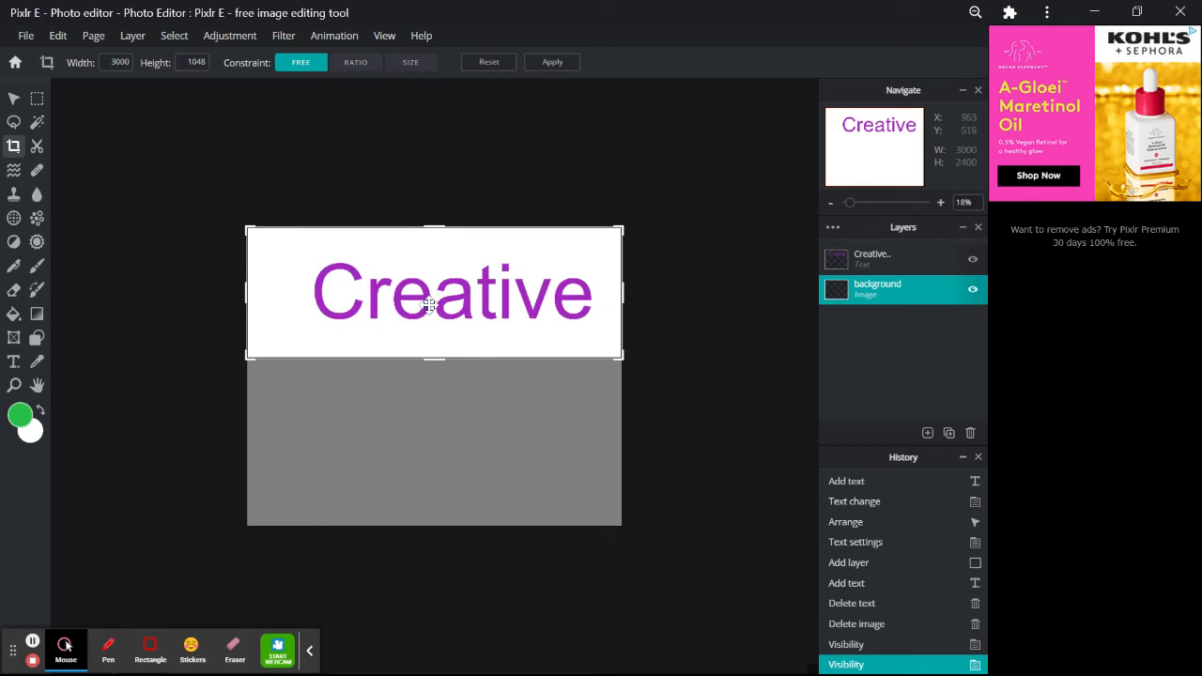
key(Return)
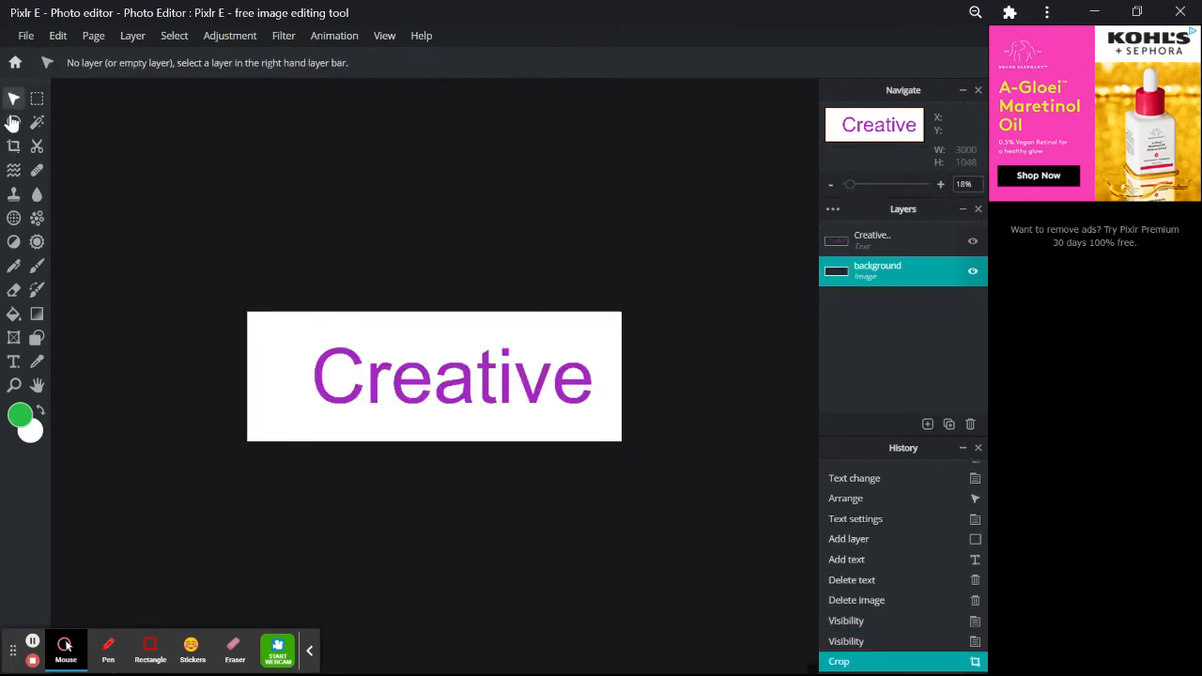
- Reposition the Creative text to sit centred on the banner
click(358, 379)
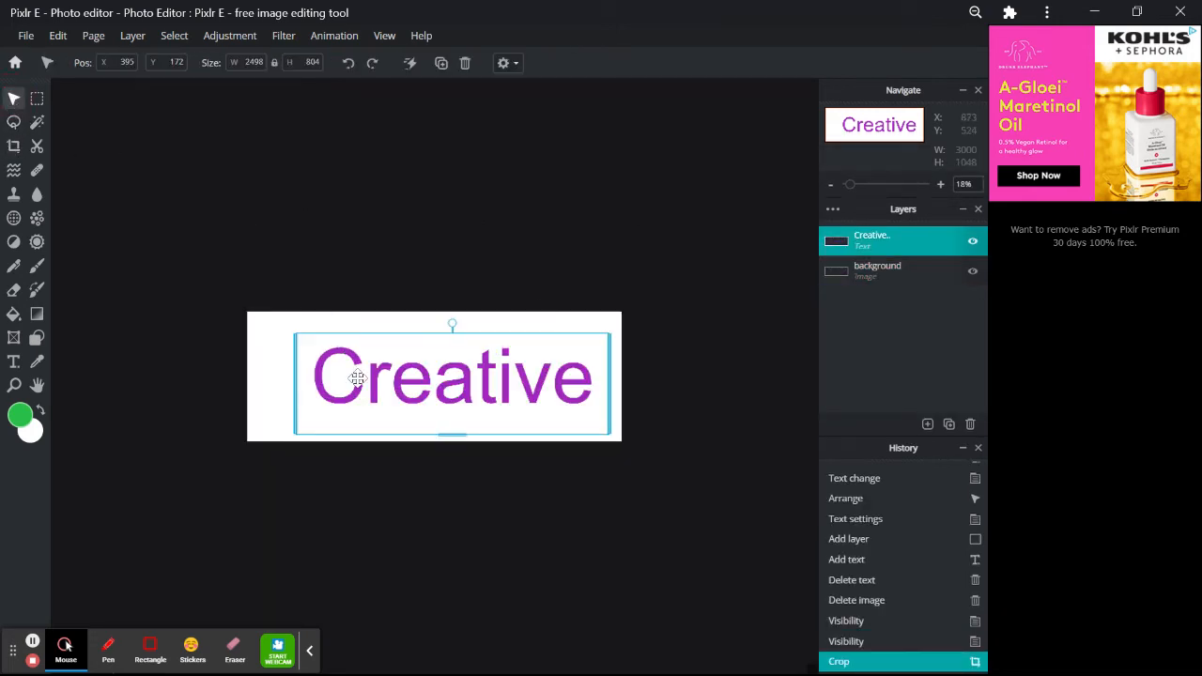
drag(484, 396, 481, 395)
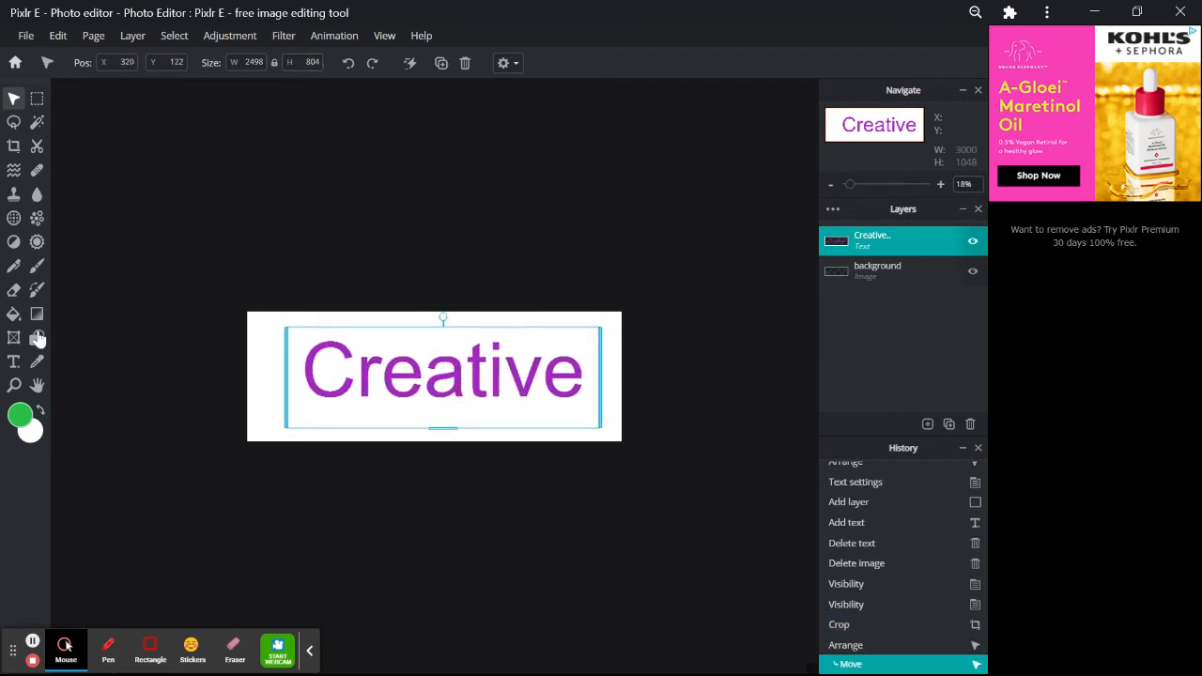
click(15, 360)
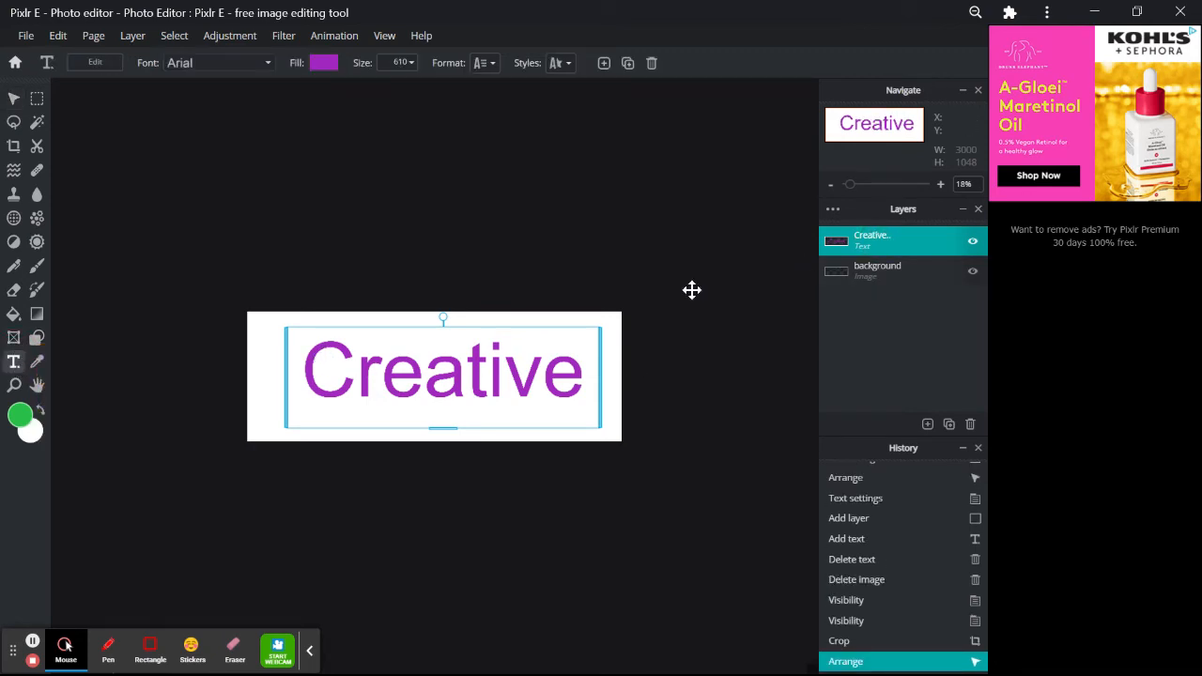
- Resize the Creative text, then delete its layer, leaving only the white background
click(452, 367)
double_click(451, 366)
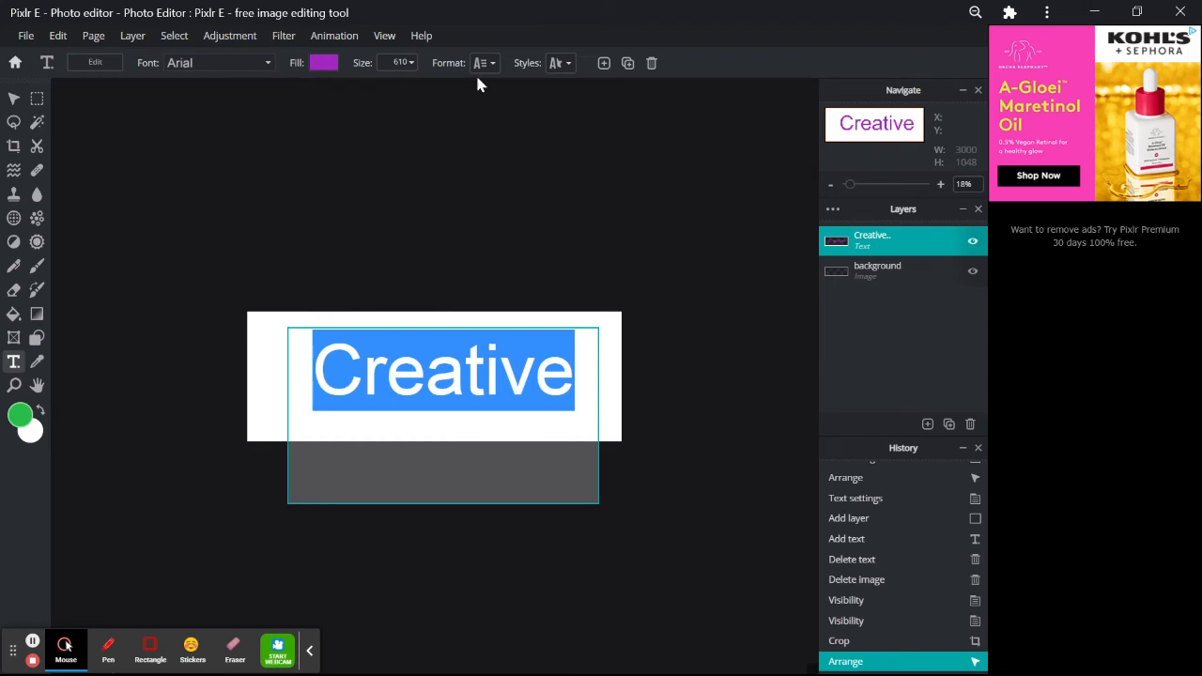
click(413, 63)
click(411, 64)
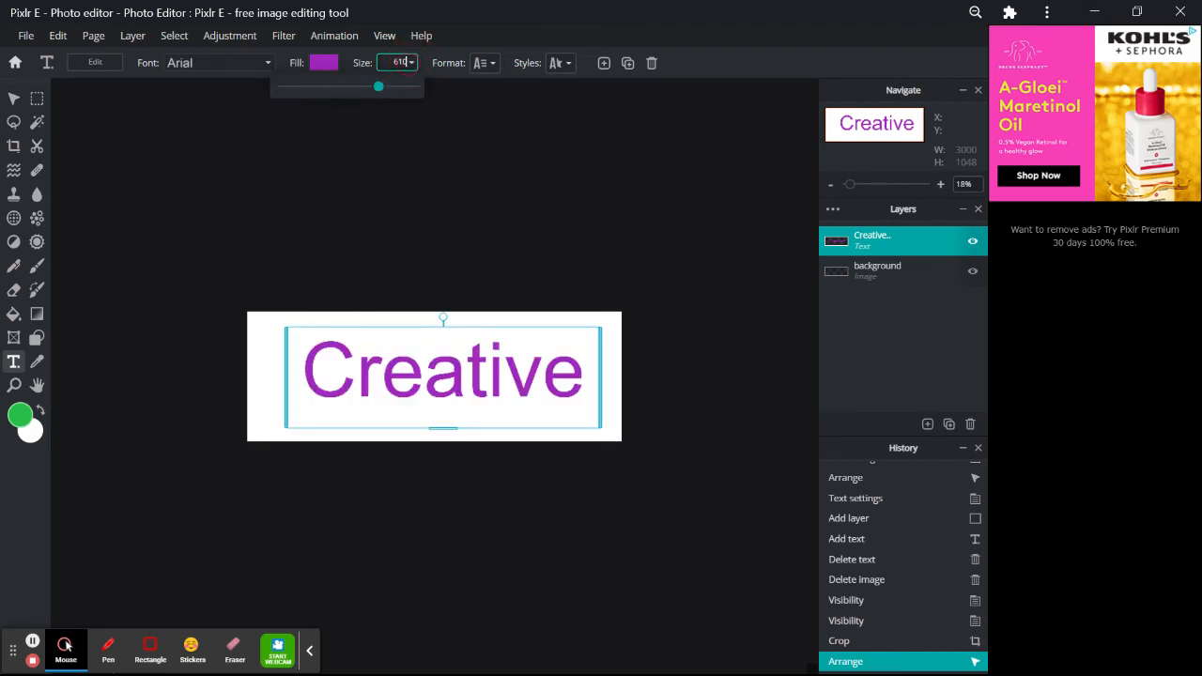
mouse_move(380, 89)
mouse_down()
mouse_move(416, 101)
mouse_move(393, 99)
mouse_up()
mouse_move(389, 99)
mouse_down()
mouse_move(370, 94)
mouse_move(402, 101)
mouse_up()
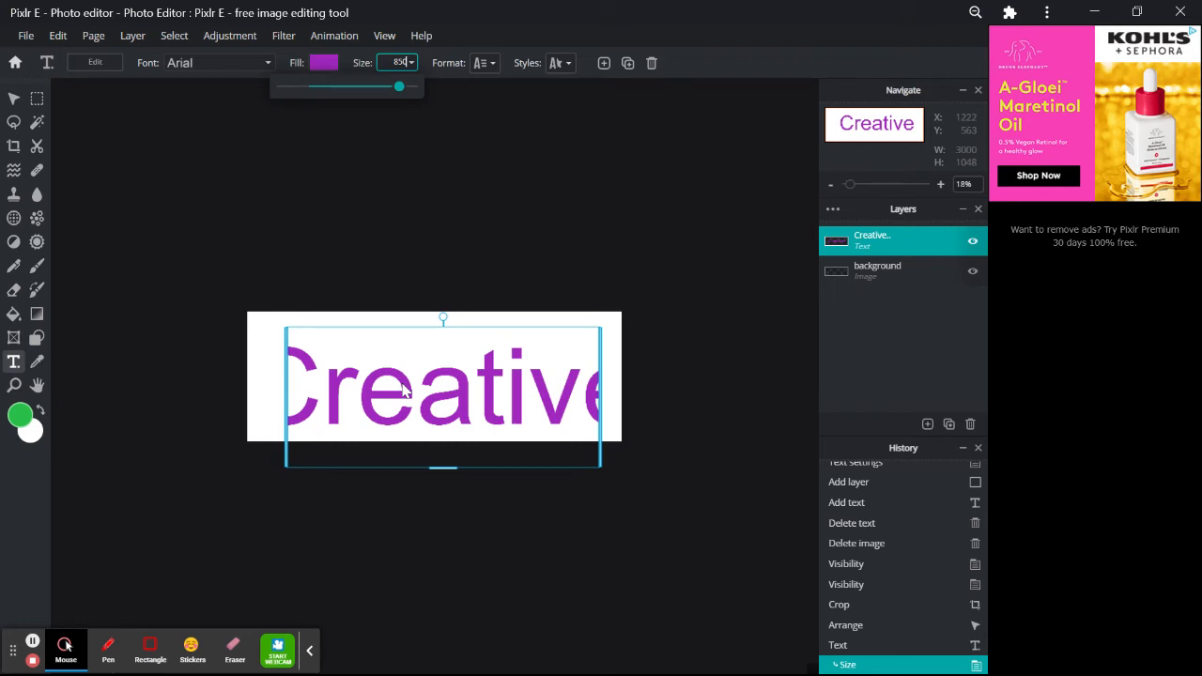
key(BackSpace)
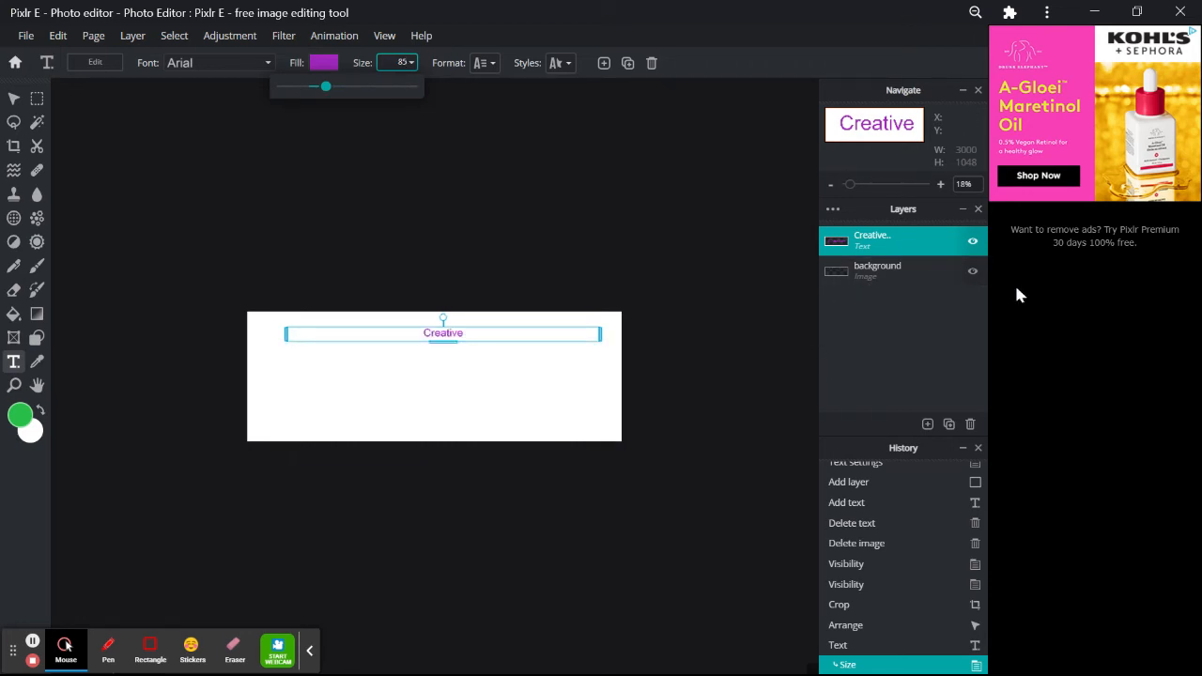
click(970, 424)
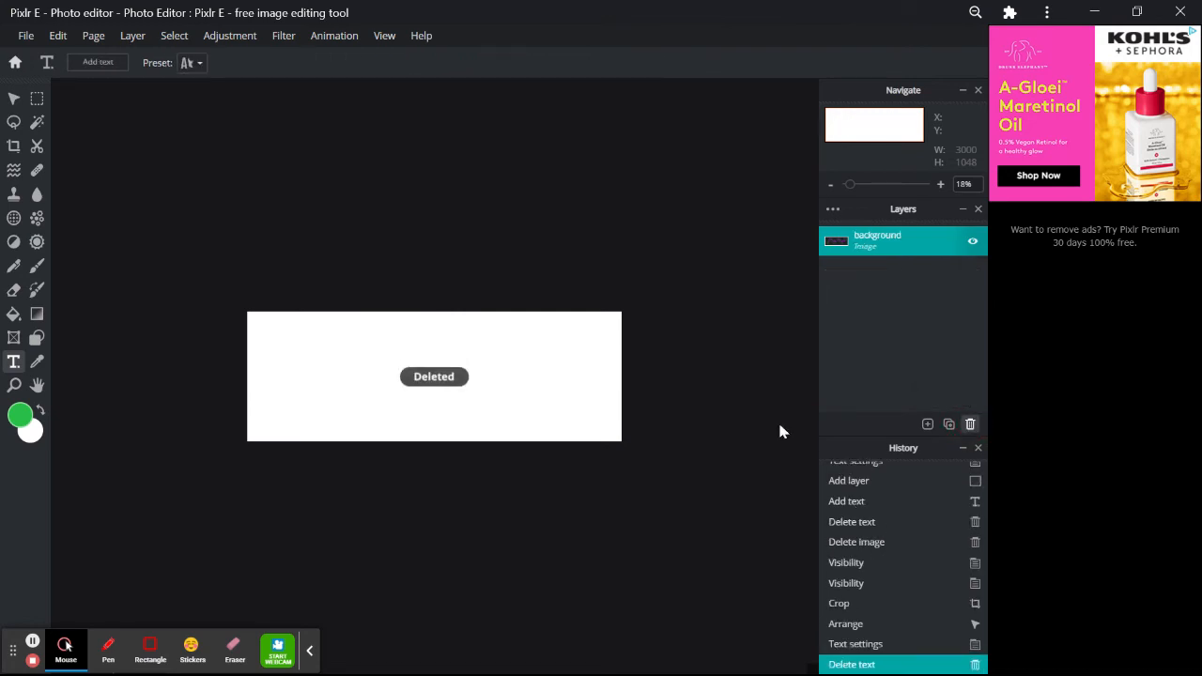
- Type 'Creative' in a new text box on the banner and enlarge it to size 565
drag(298, 345, 612, 422)
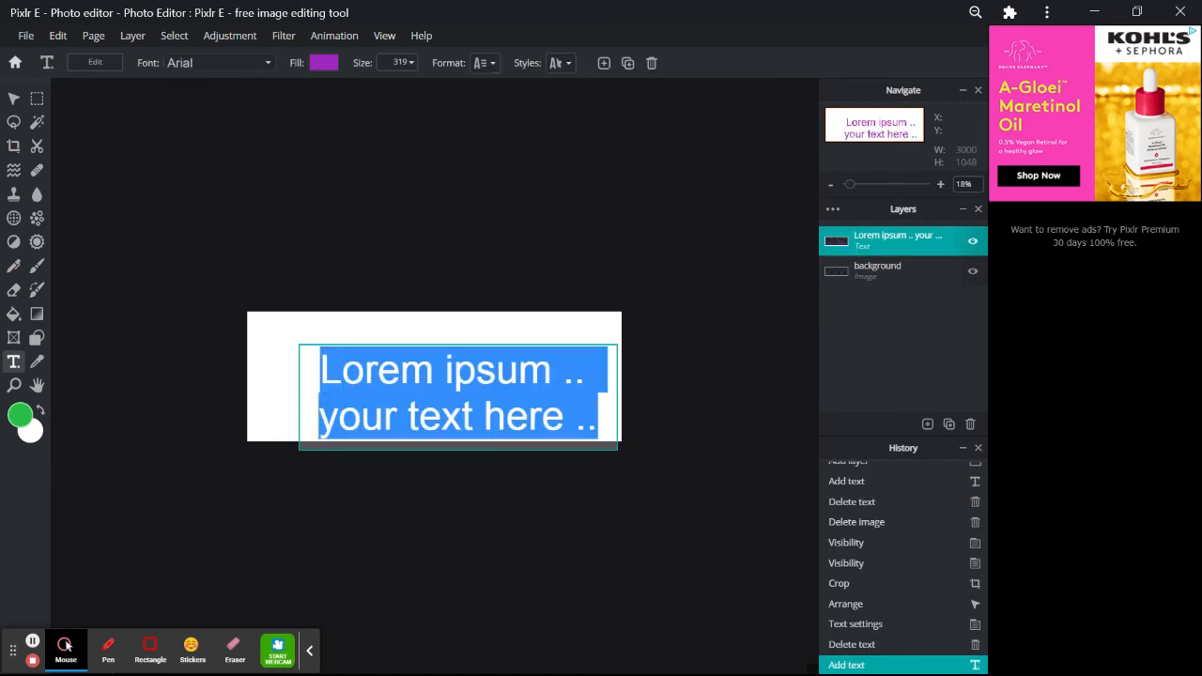
text(Creative)
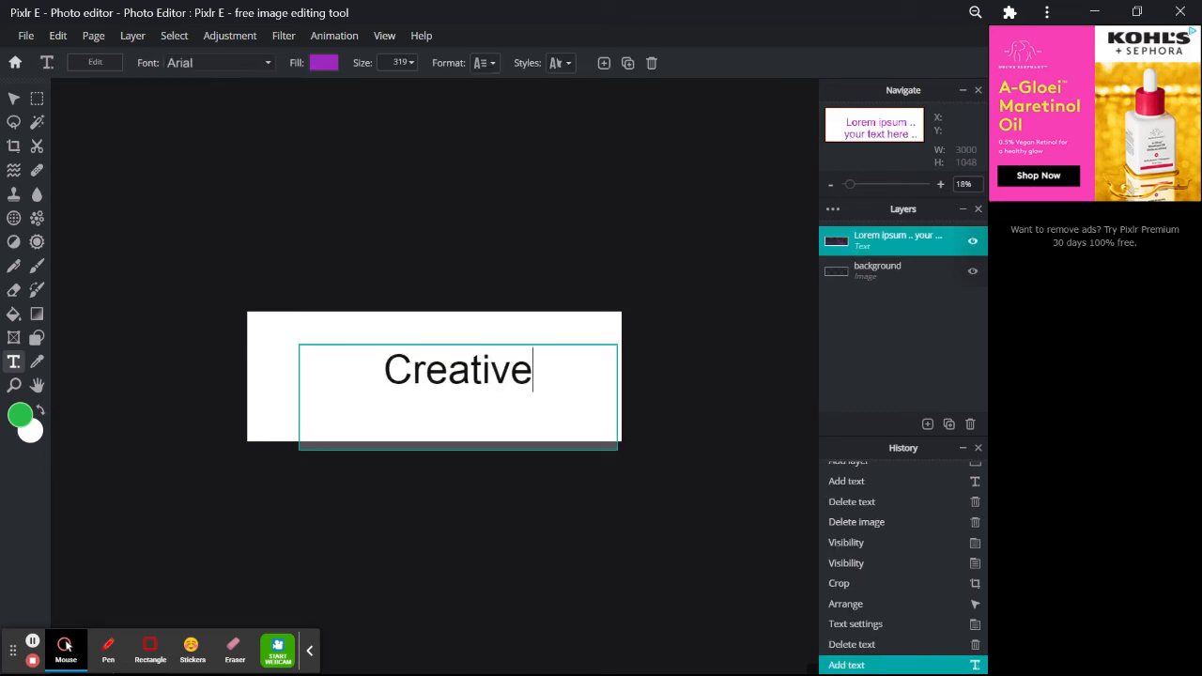
click(403, 63)
click(411, 63)
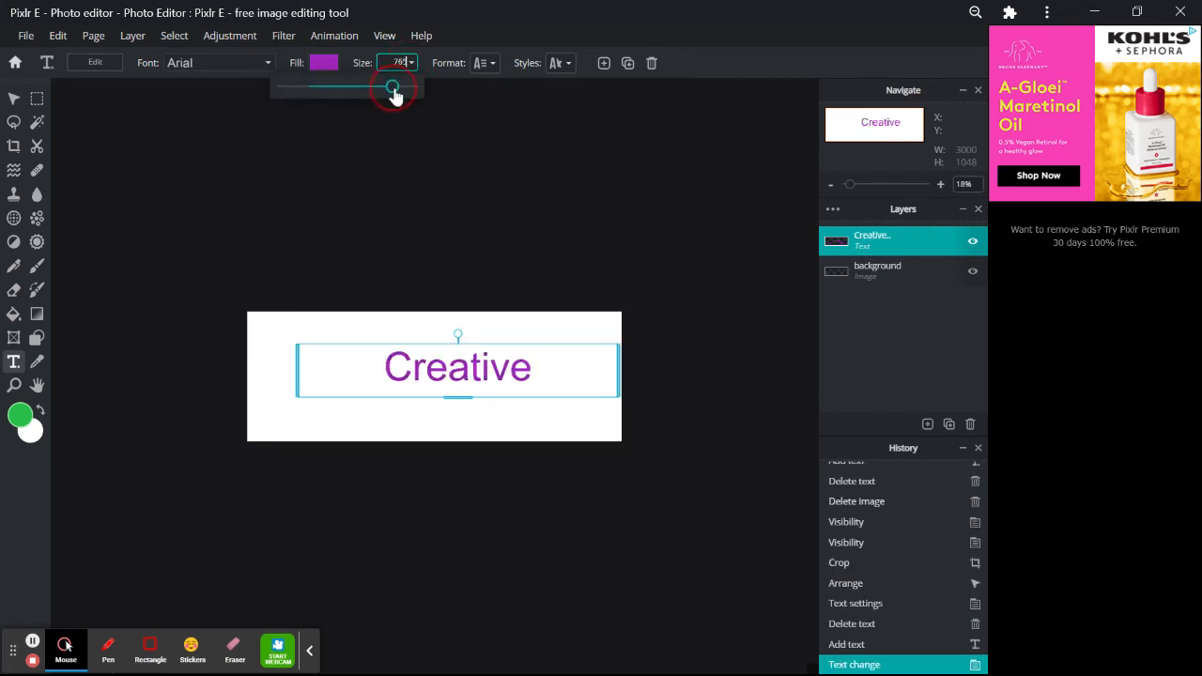
mouse_move(393, 91)
mouse_down()
mouse_move(405, 91)
mouse_move(381, 88)
mouse_up()
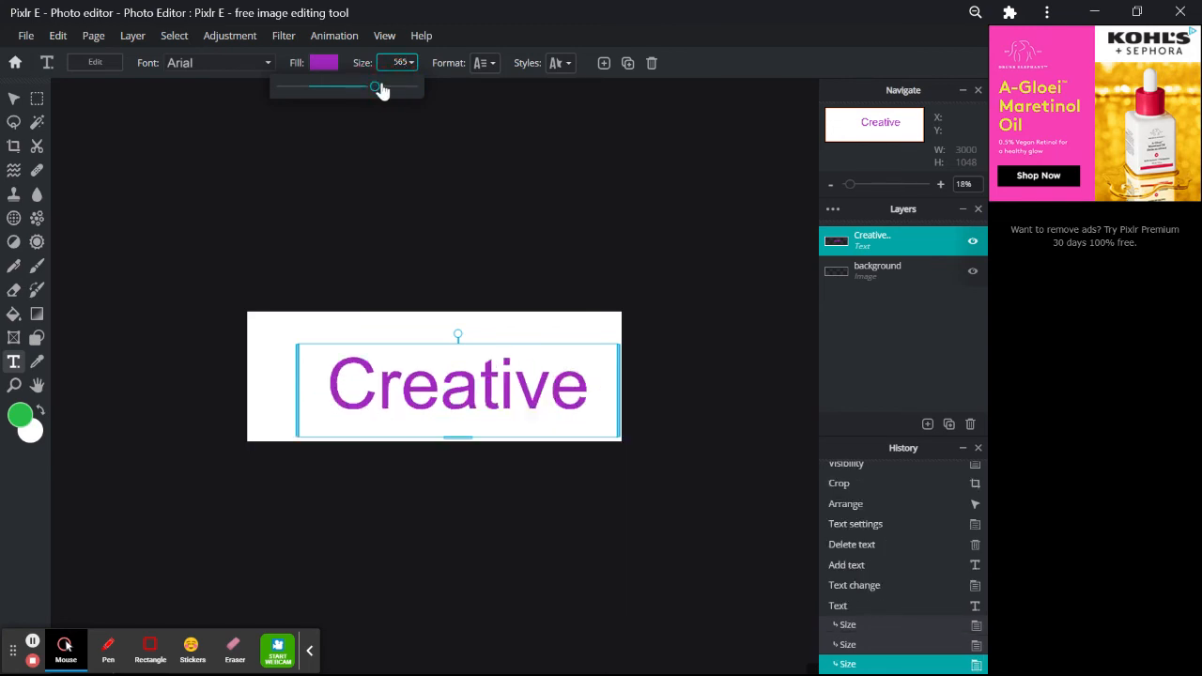
- Nudge the Creative text up-left so it is centred on the banner
click(13, 98)
drag(416, 385, 403, 370)
click(616, 235)
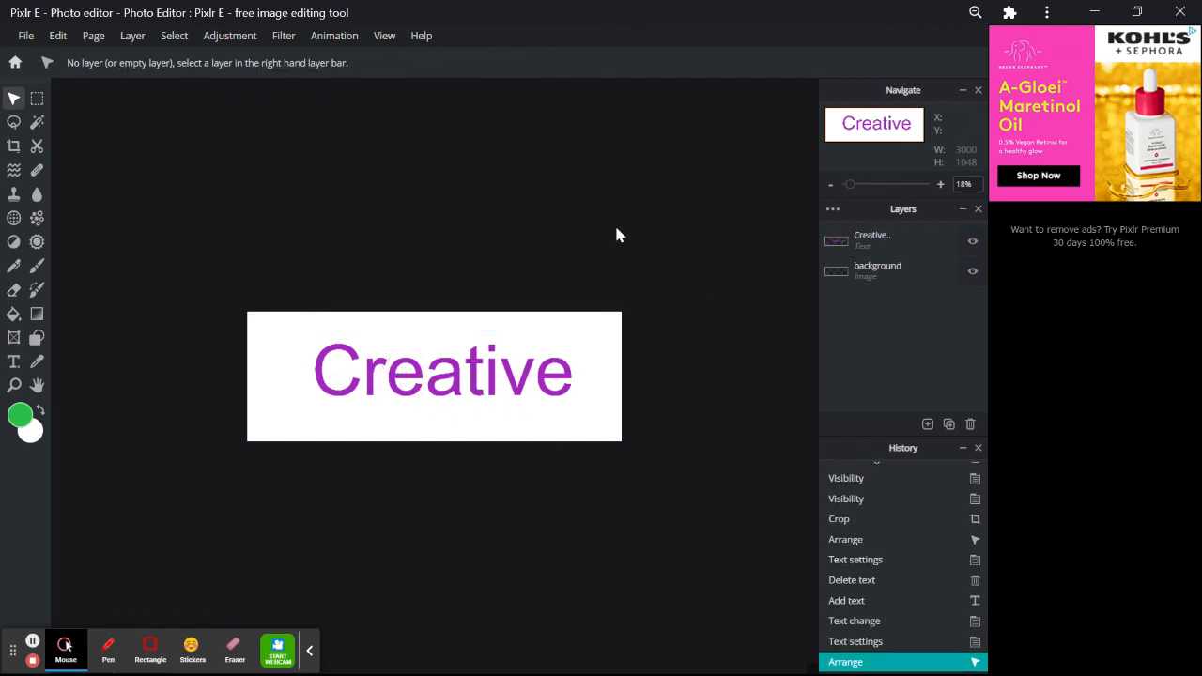
- Fill the Creative text with the teal and pink blob pattern
click(453, 381)
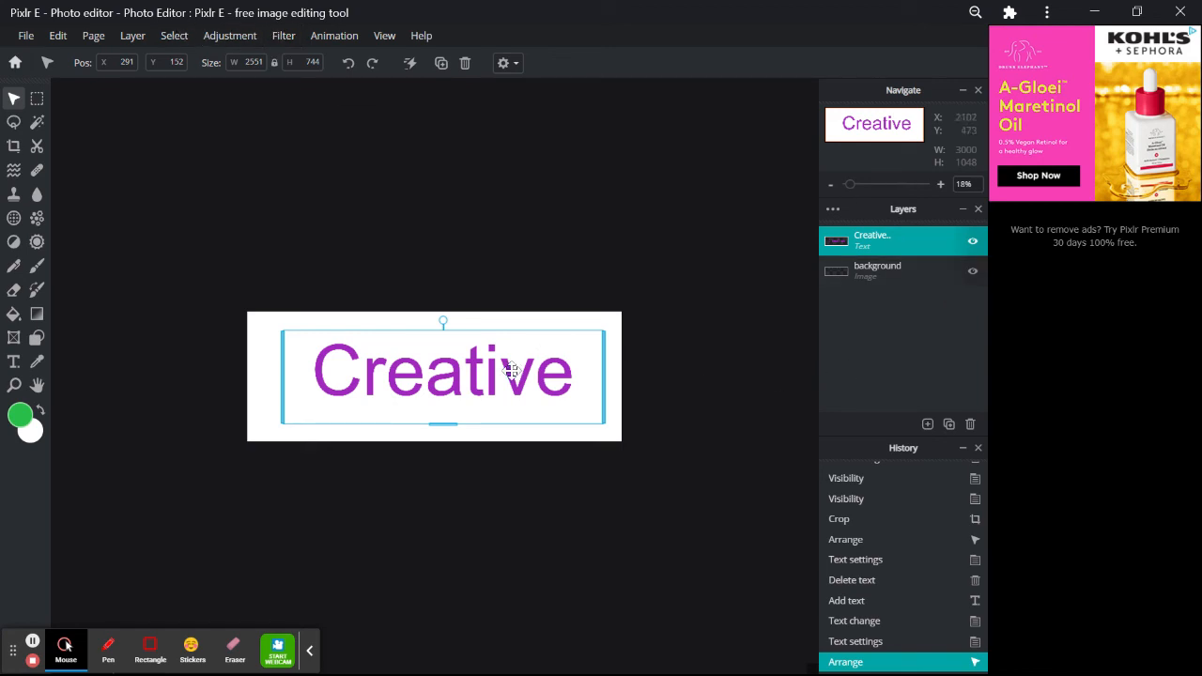
click(14, 368)
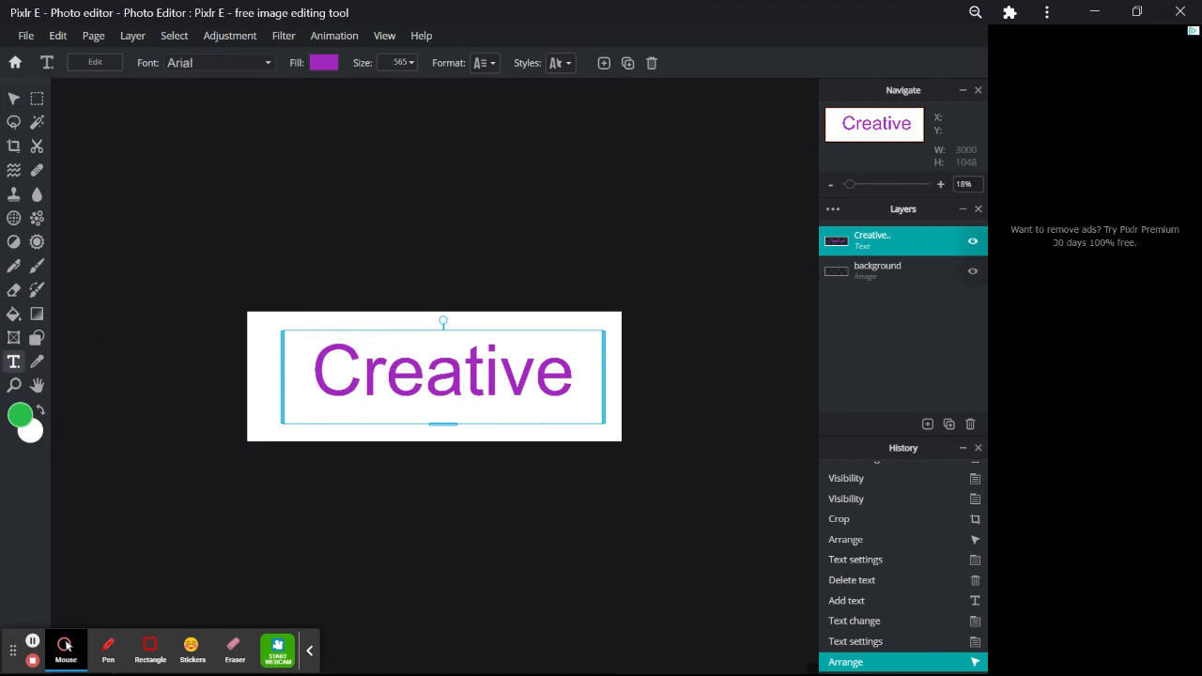
click(323, 63)
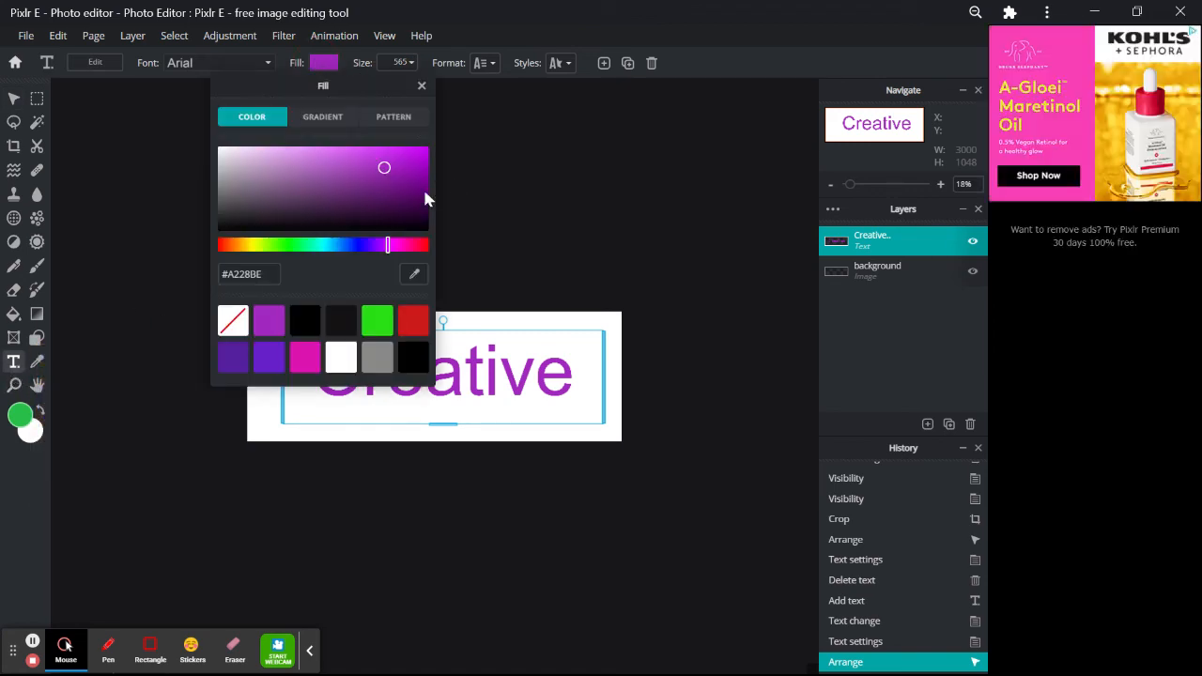
click(389, 120)
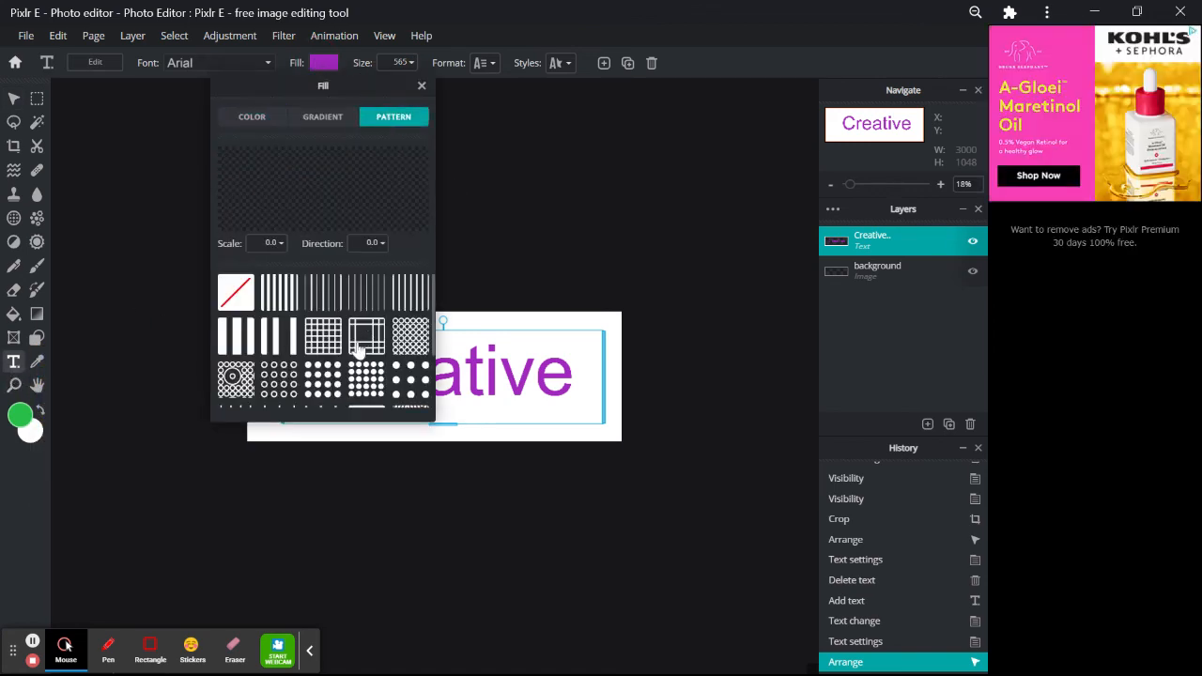
scroll(357, 363, down, 3)
click(357, 383)
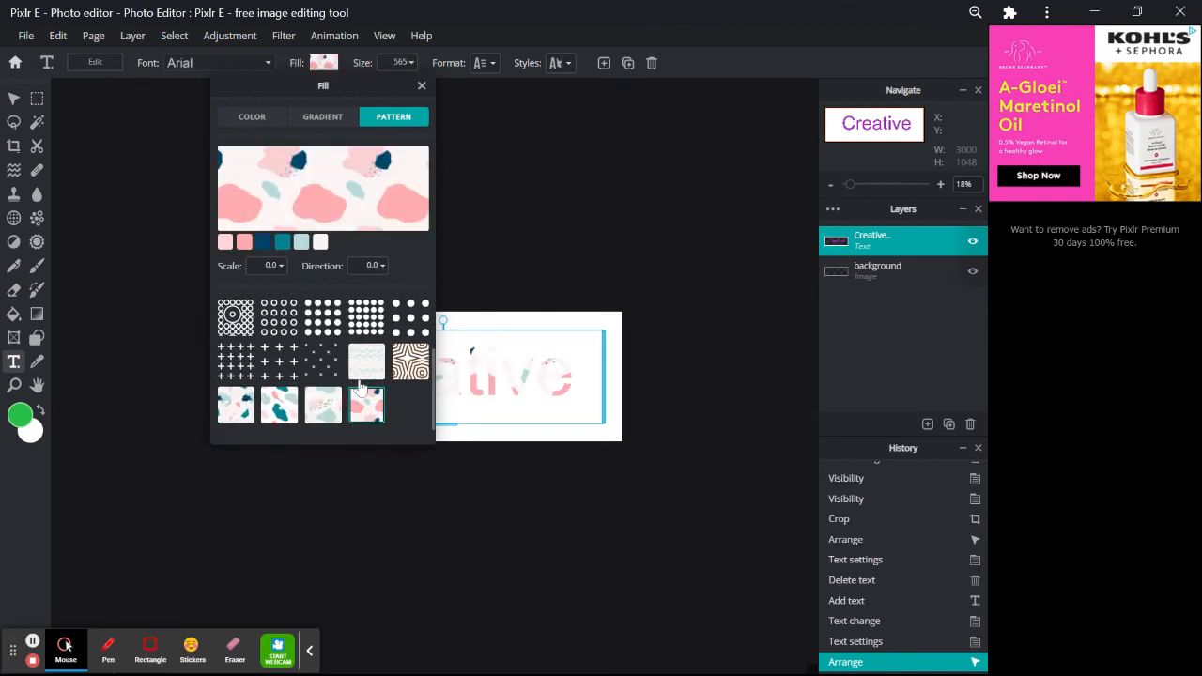
click(320, 407)
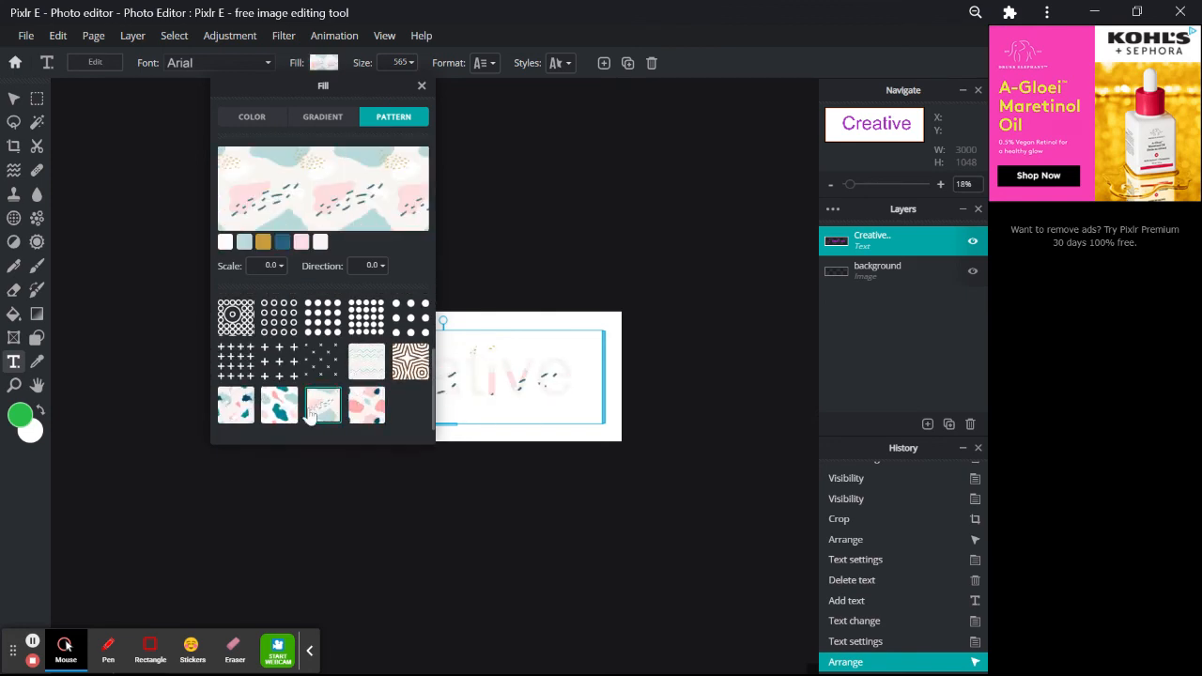
click(278, 409)
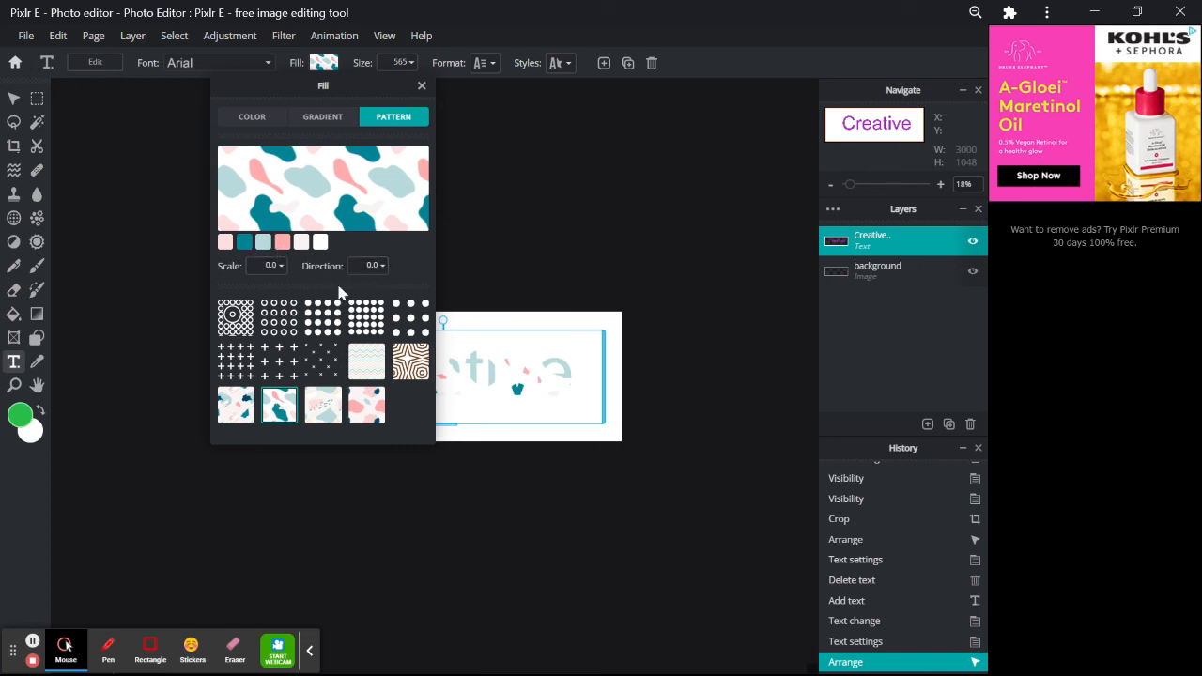
- Change the pattern's white background to near-black #0C0B0B
click(320, 242)
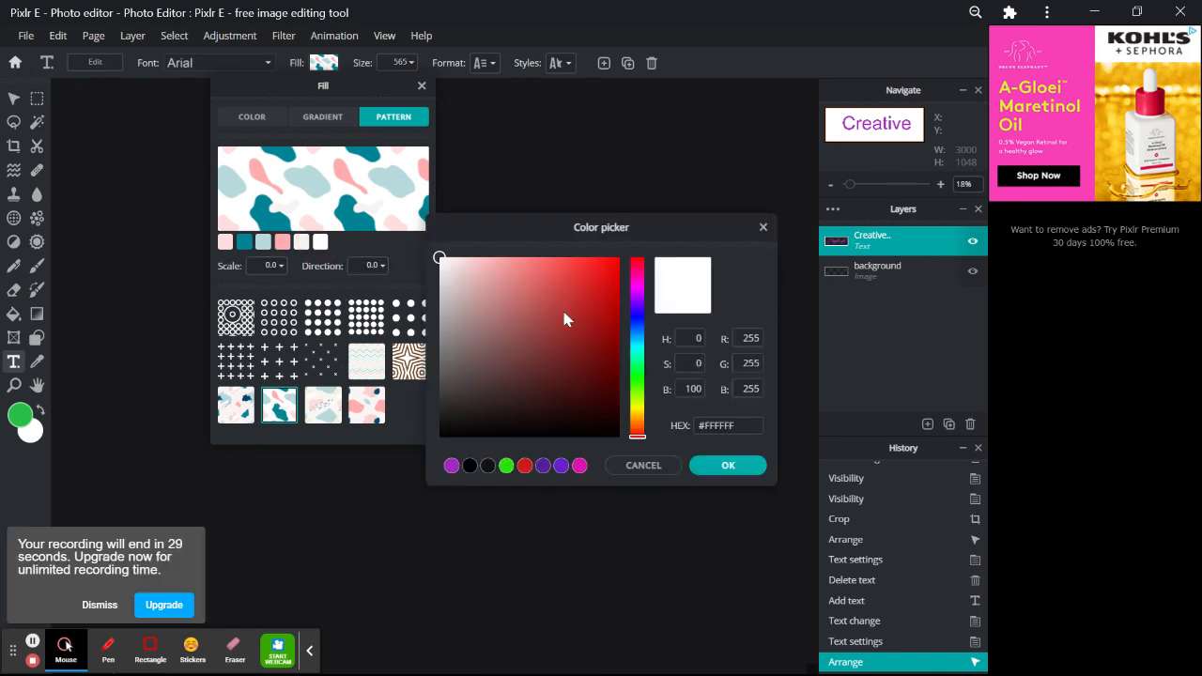
click(461, 436)
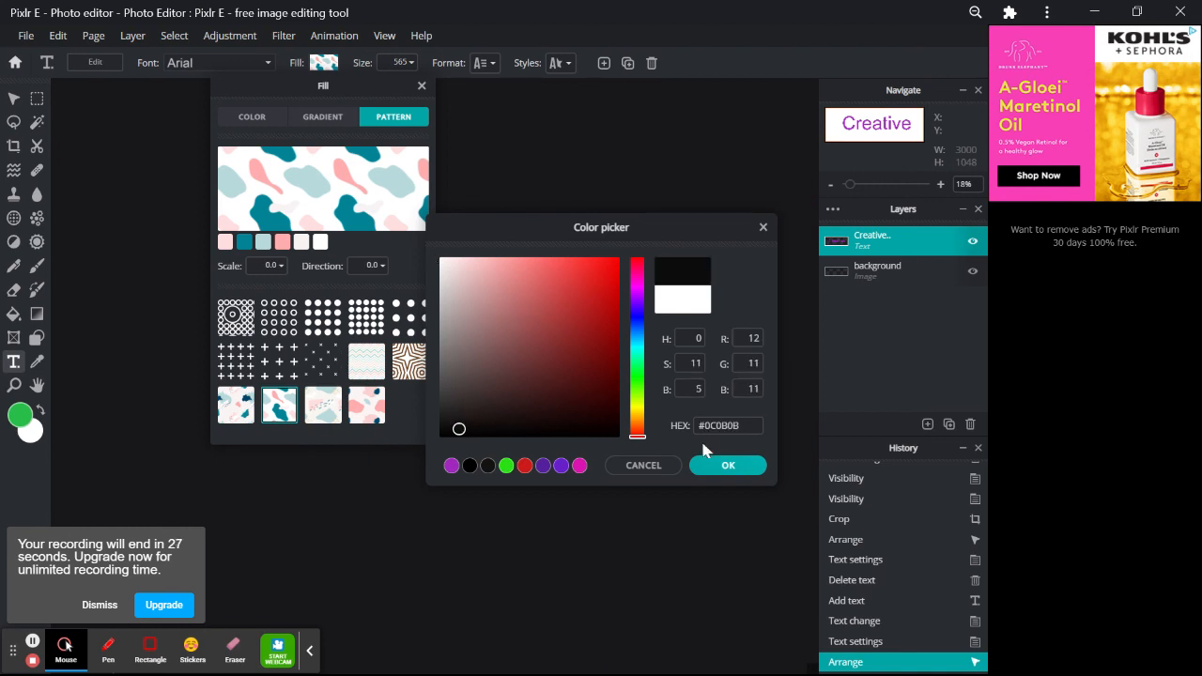
click(737, 466)
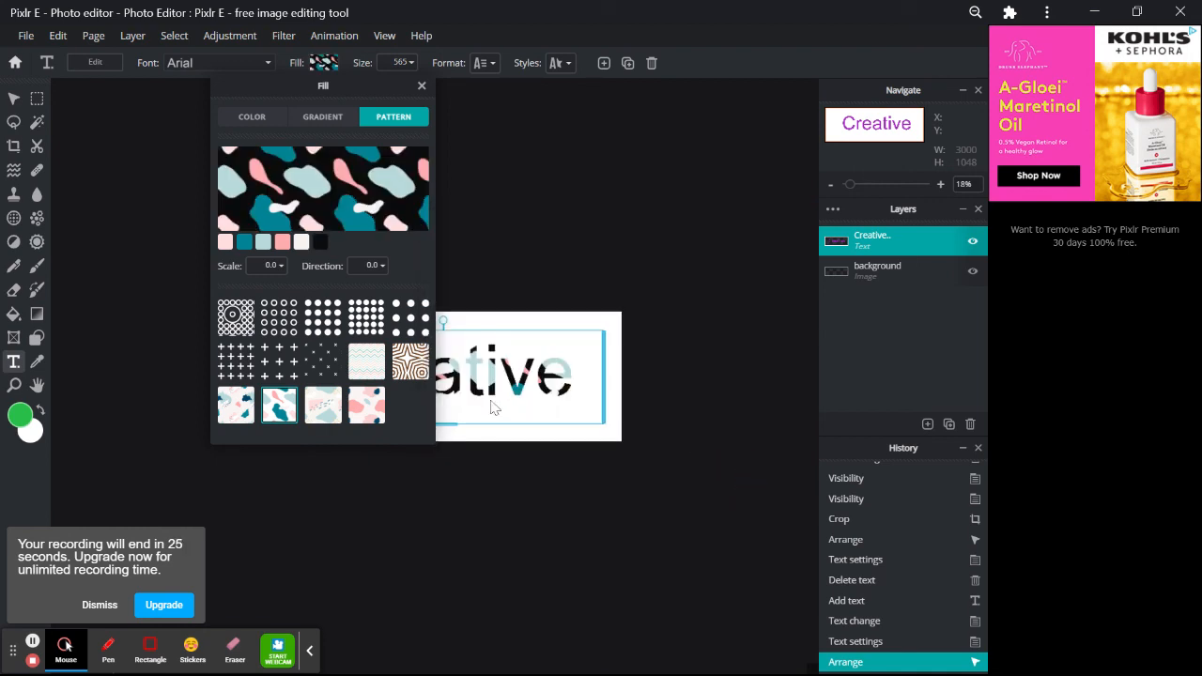
click(422, 85)
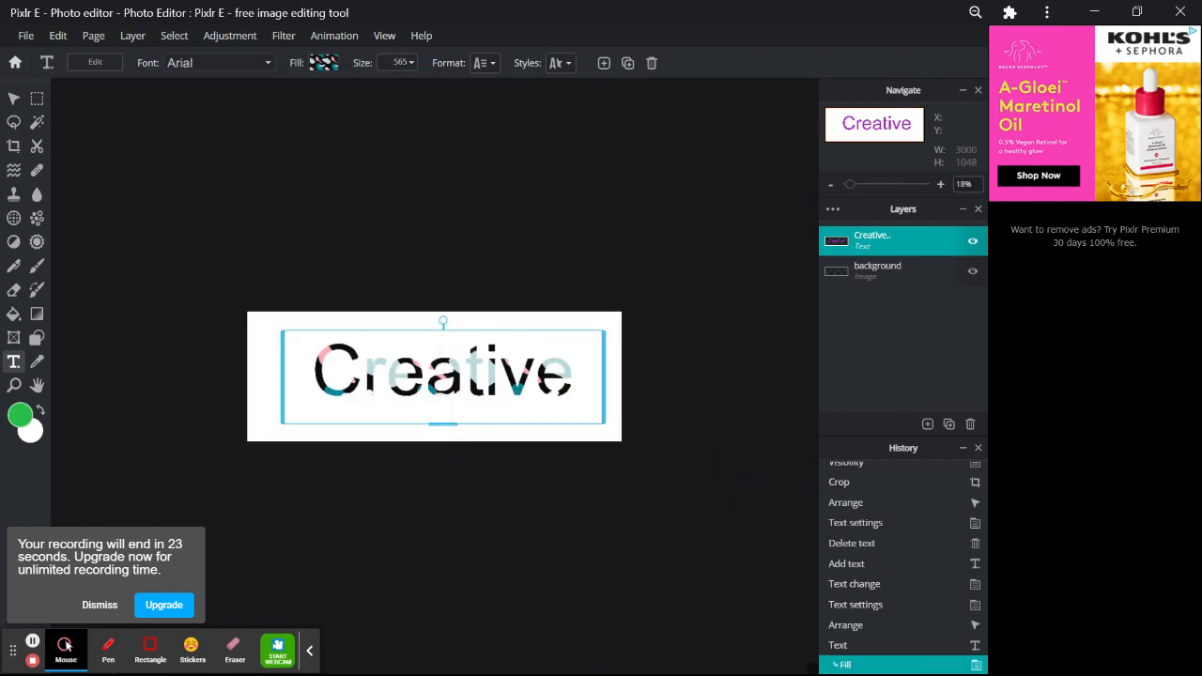